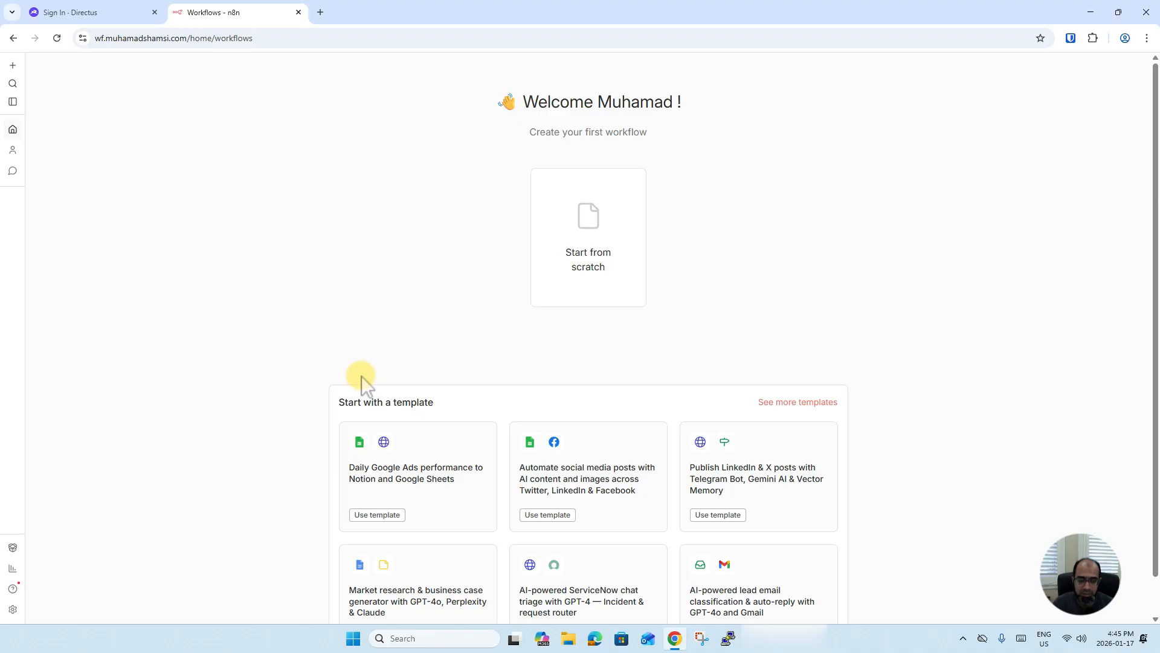
Step: Switch to the Directus site and sign in with the credentials already filled in
{"action": "left_click", "coordinate": [82, 13]}
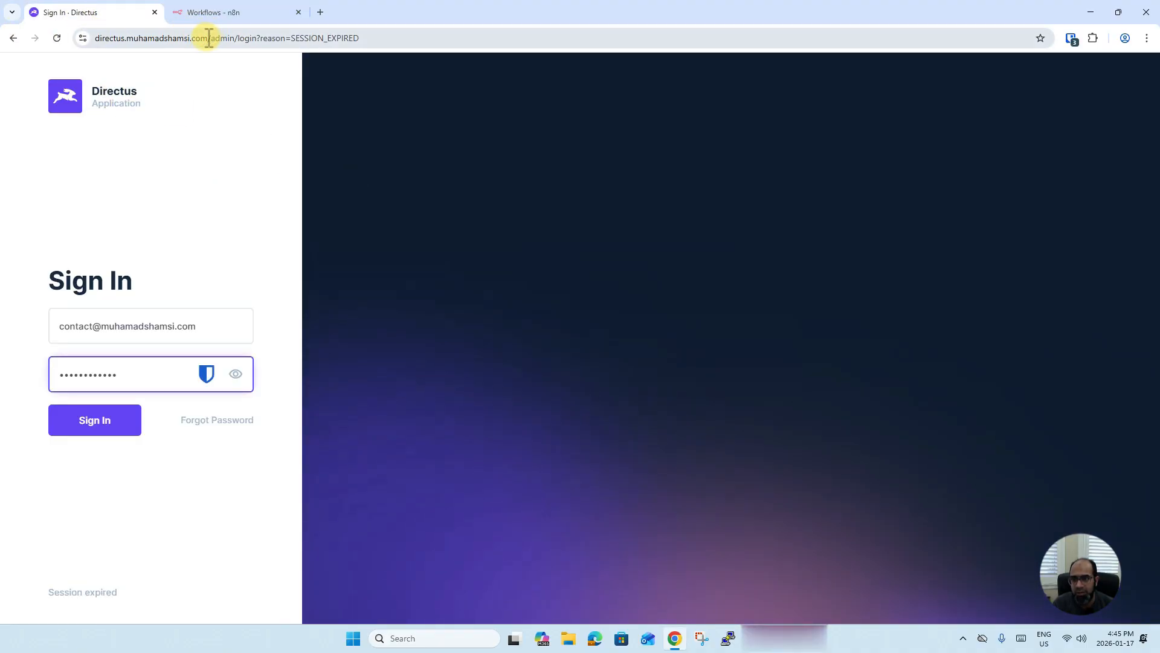
{"action": "left_click", "coordinate": [96, 427]}
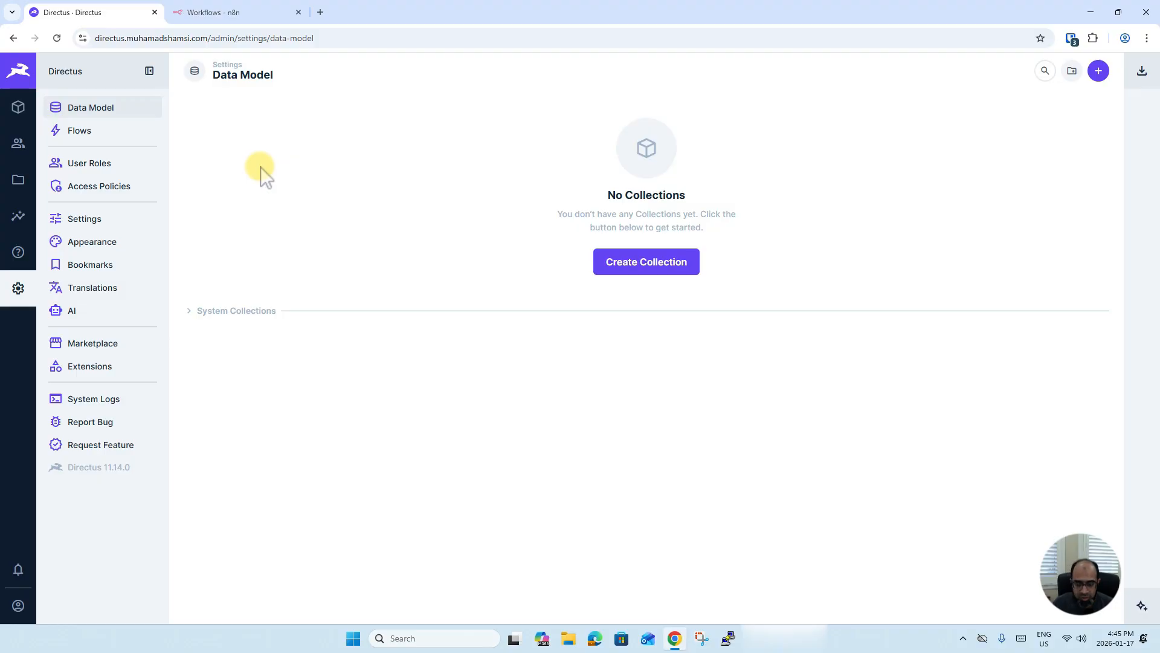
{"action": "left_click", "coordinate": [216, 319]}
{"action": "left_click", "coordinate": [215, 320]}
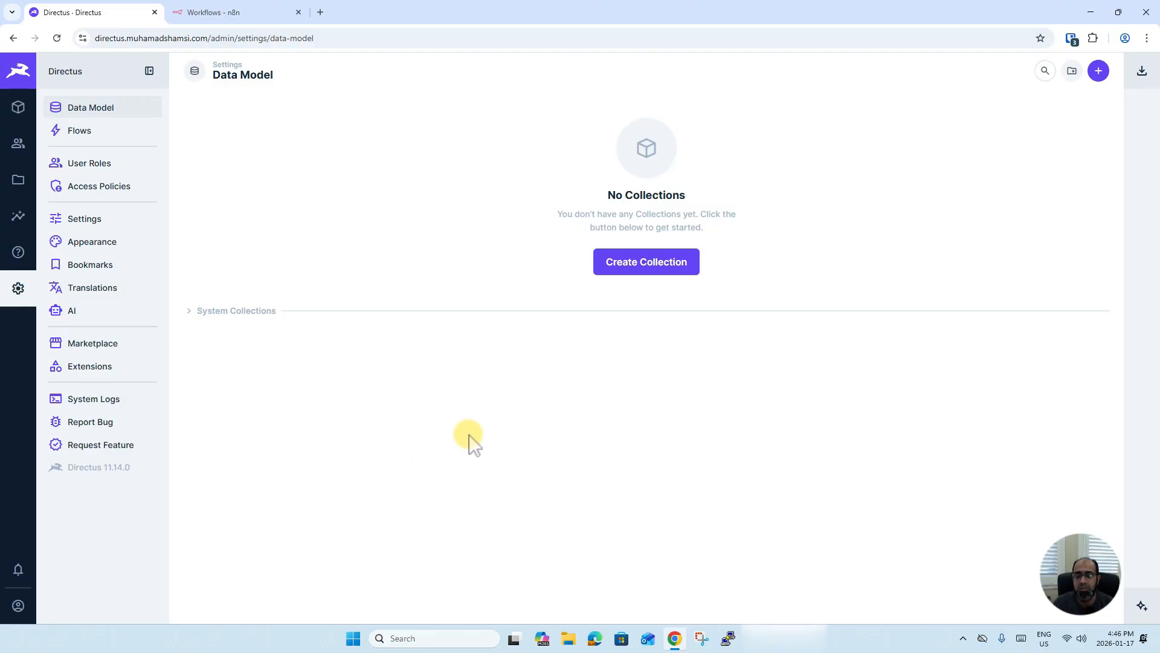
{"action": "left_click", "coordinate": [671, 262]}
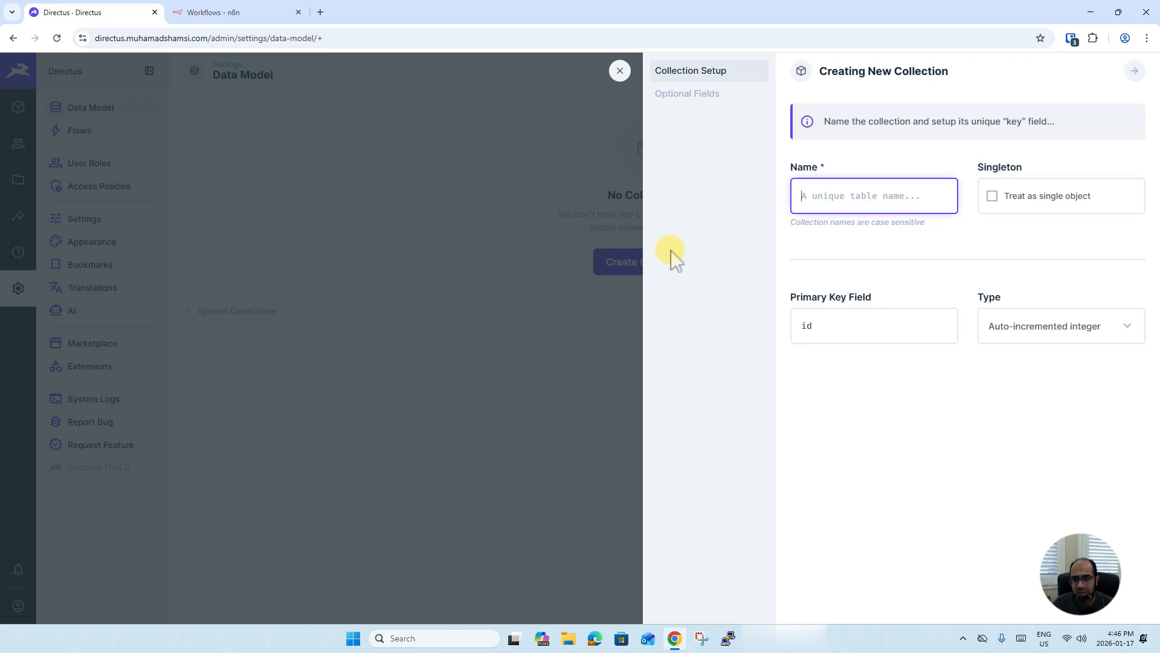
{"action": "left_click", "coordinate": [619, 71]}
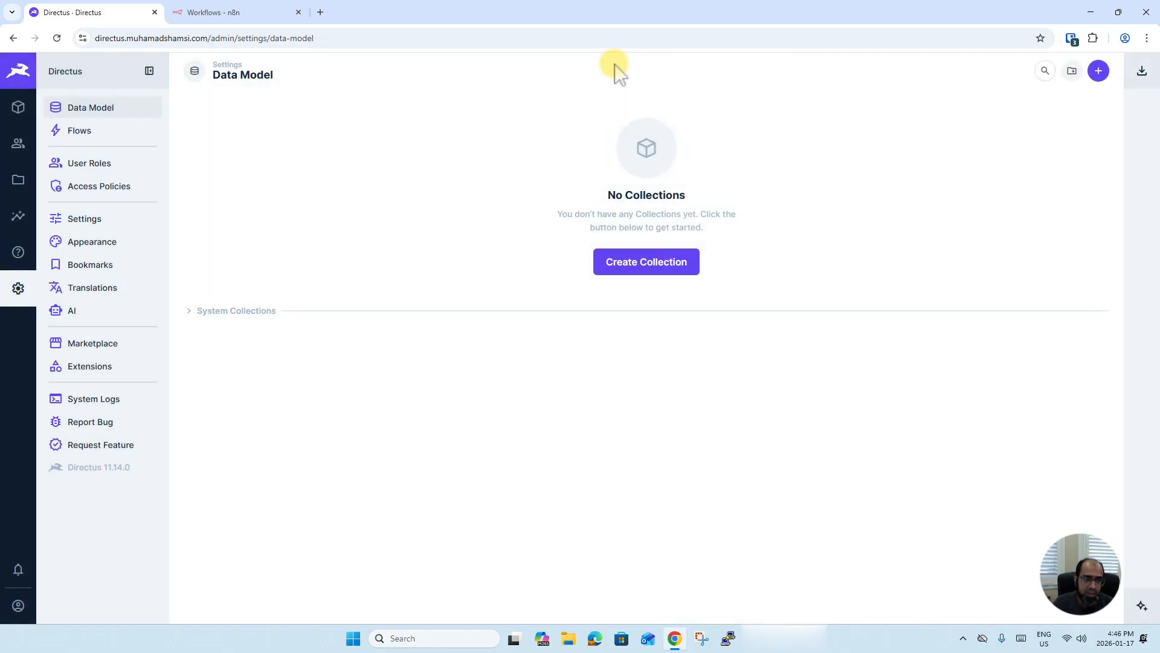
{"action": "left_click", "coordinate": [648, 266]}
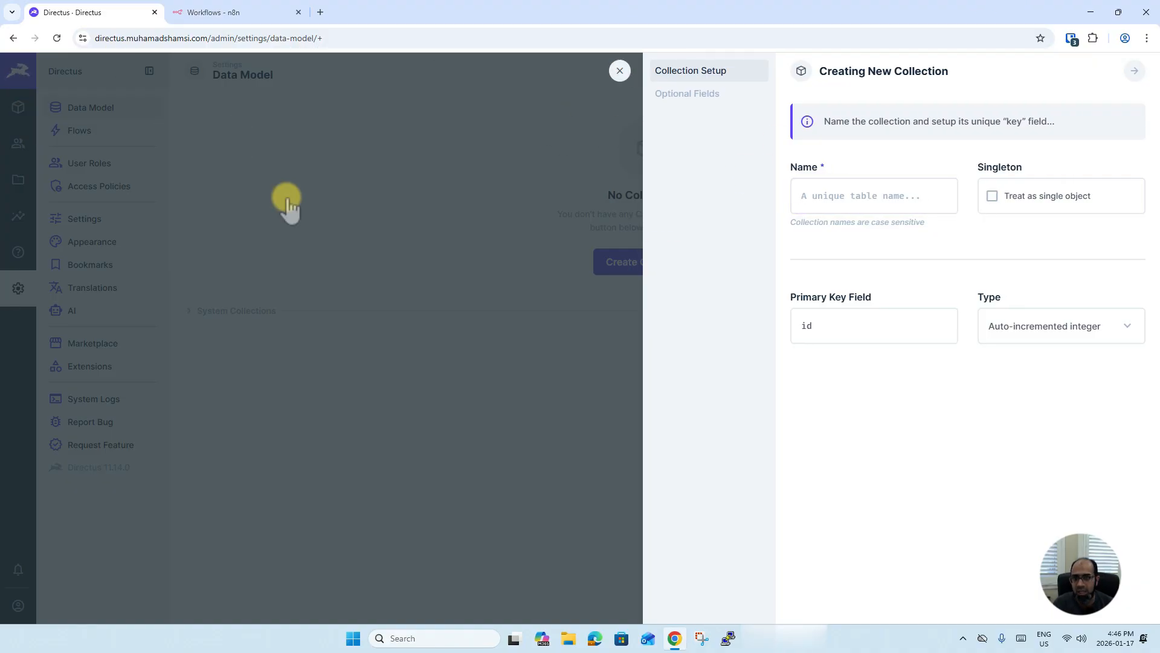
{"action": "left_click", "coordinate": [616, 82]}
Step: Create a collection named socialmediaposts from the content area, with the optional date_created field enabled
{"action": "left_click", "coordinate": [18, 106]}
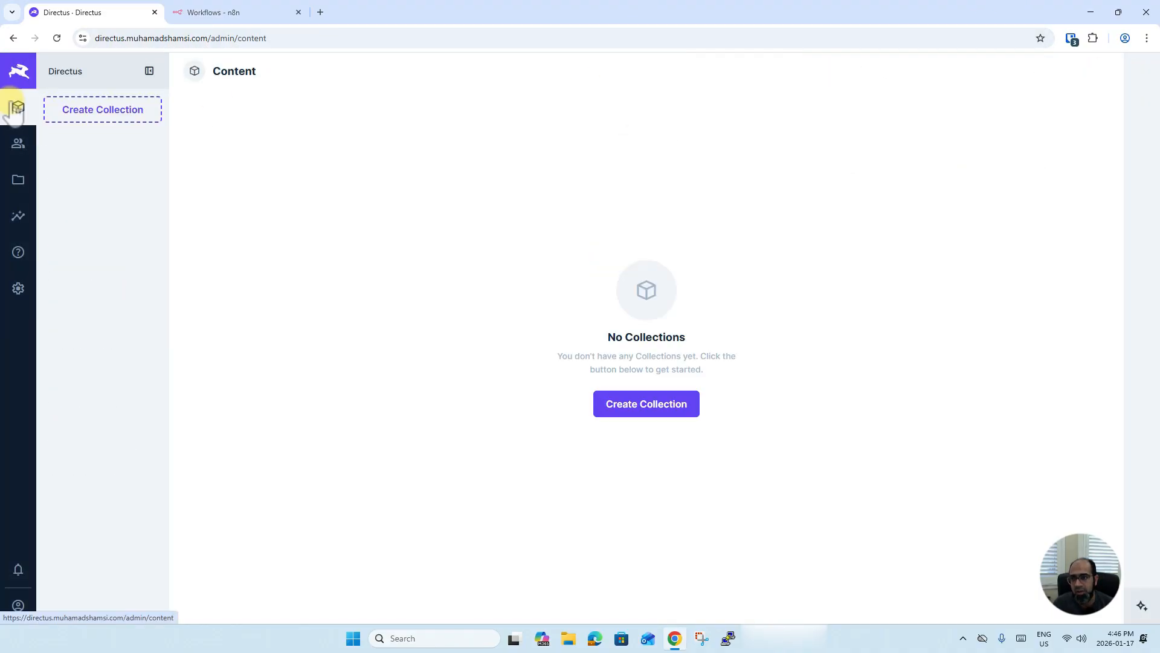
{"action": "left_click", "coordinate": [104, 112]}
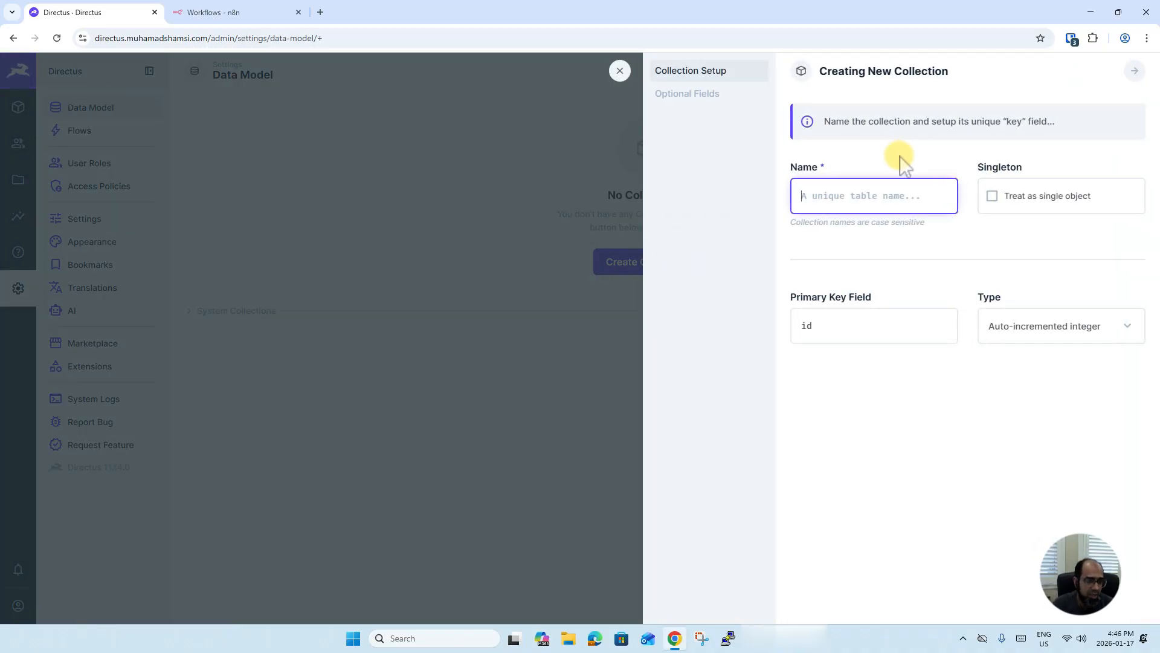
{"action": "type", "text": "socialmediaposts"}
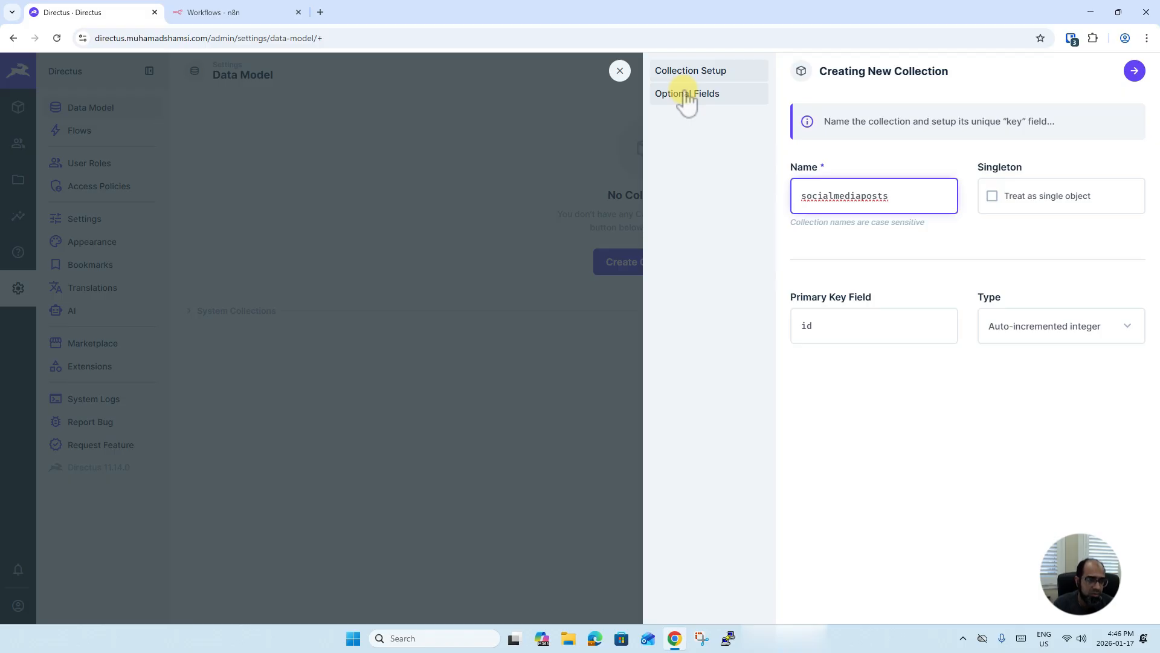
{"action": "left_click", "coordinate": [686, 94]}
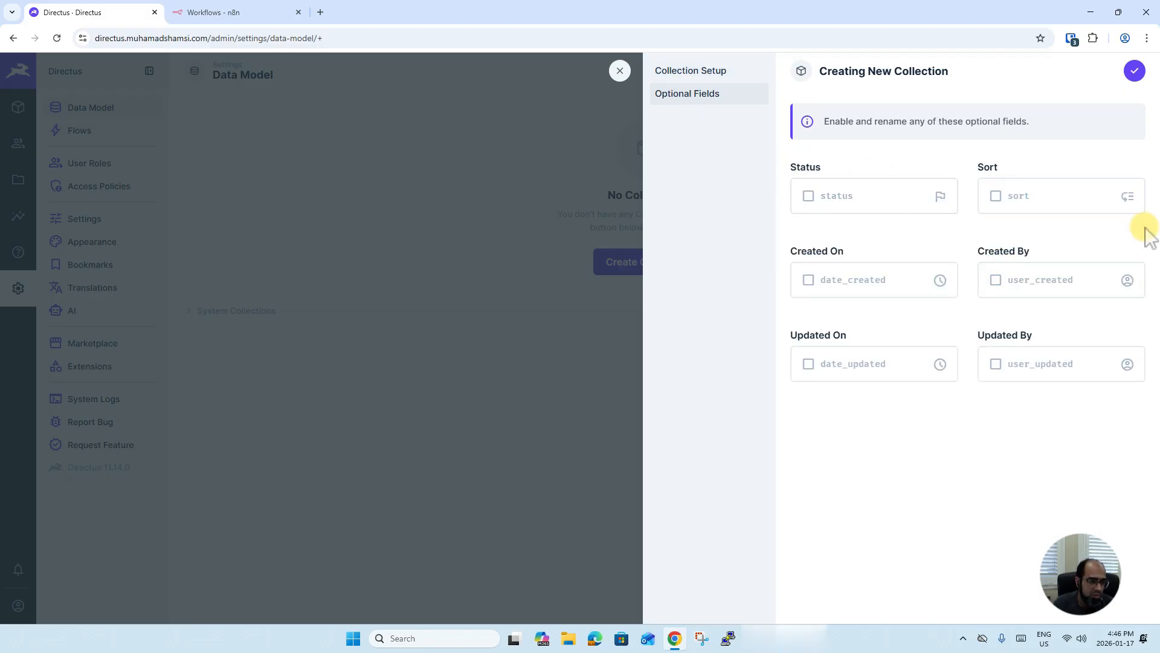
{"action": "left_click", "coordinate": [808, 279]}
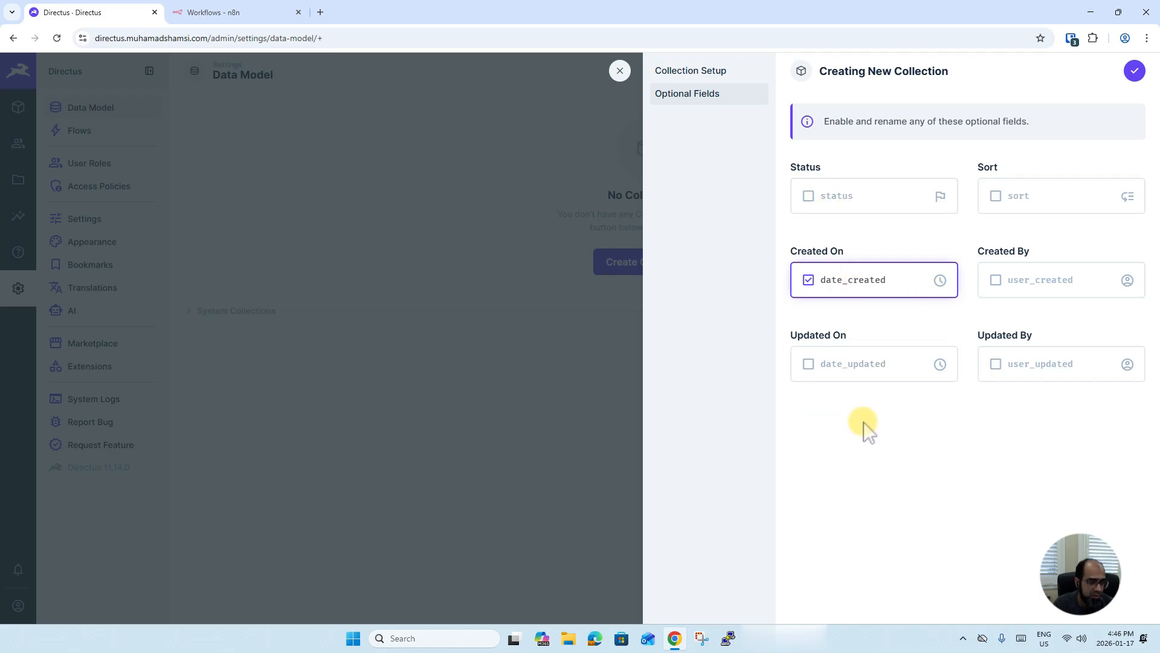
{"action": "left_click", "coordinate": [1134, 72]}
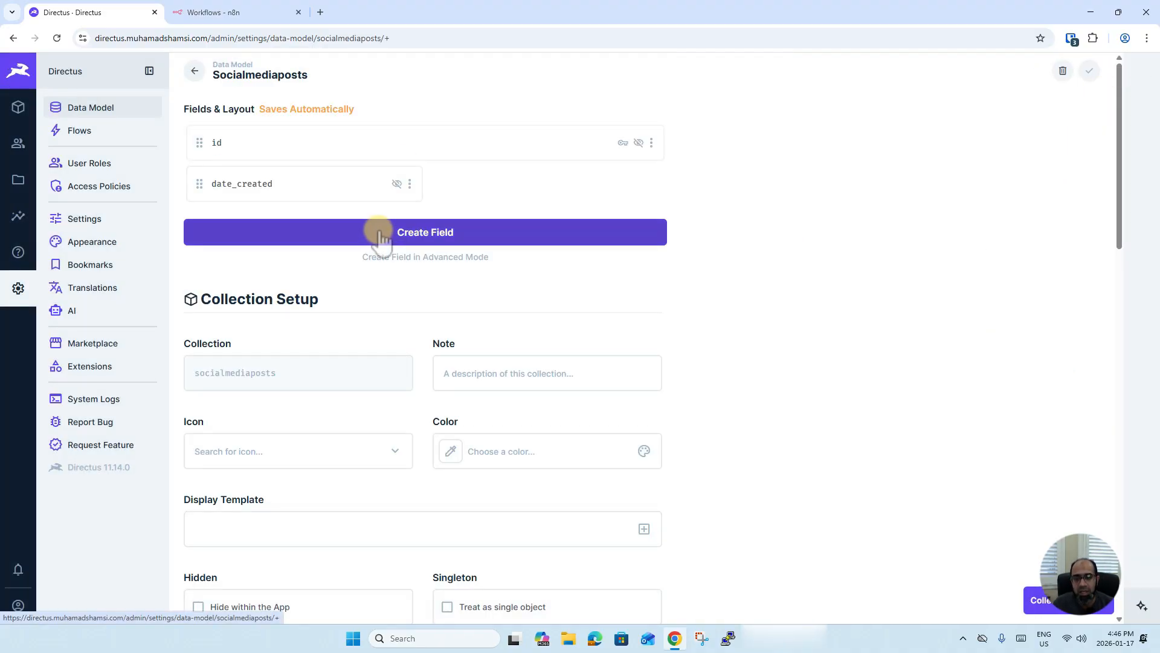
Step: Add a Textarea field with the key Xposts and type Text to the socialmediaposts collection and save it
{"action": "left_click", "coordinate": [378, 230]}
{"action": "left_click", "coordinate": [707, 194]}
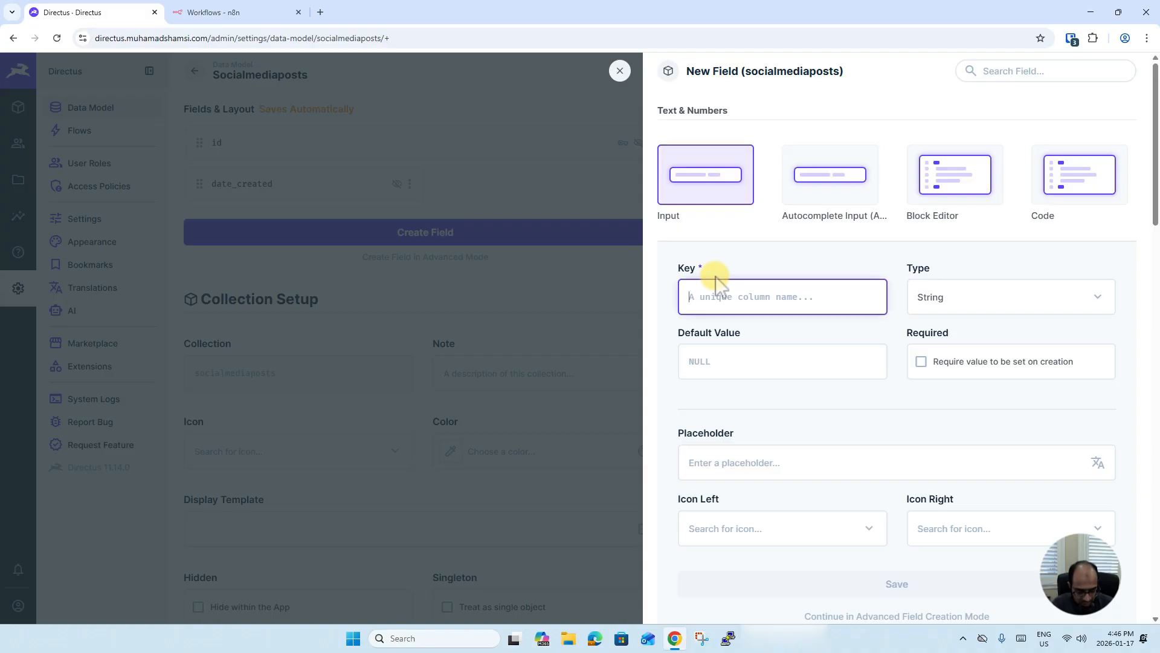
{"action": "type", "text": "Xposts"}
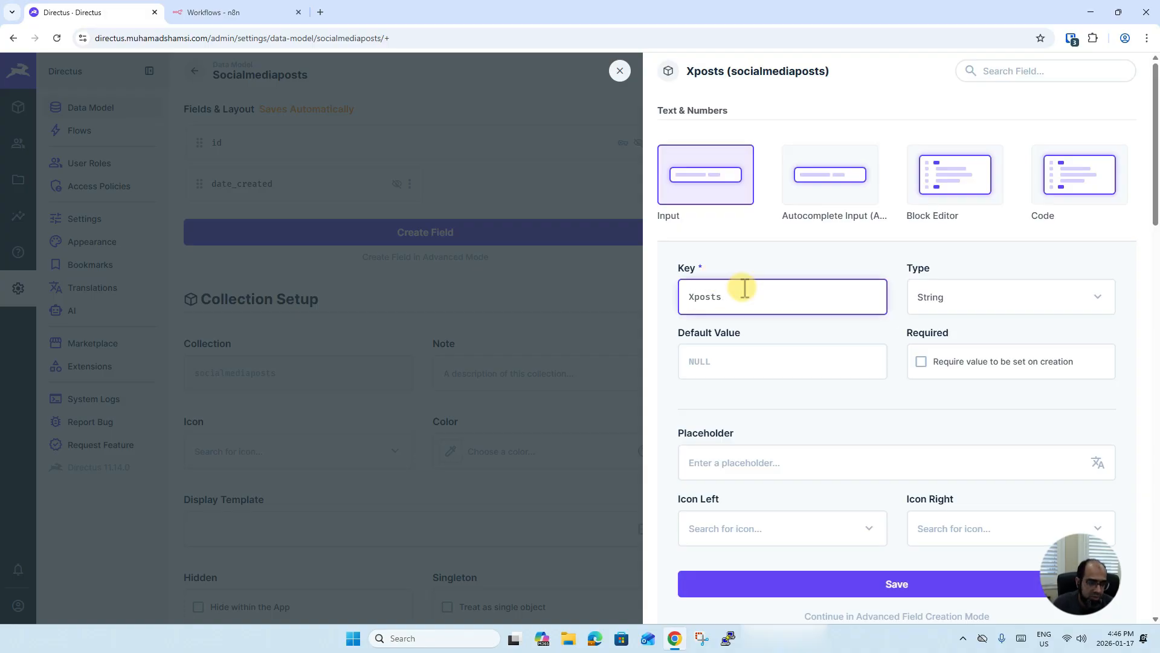
{"action": "left_click", "coordinate": [973, 296]}
{"action": "left_click", "coordinate": [936, 469]}
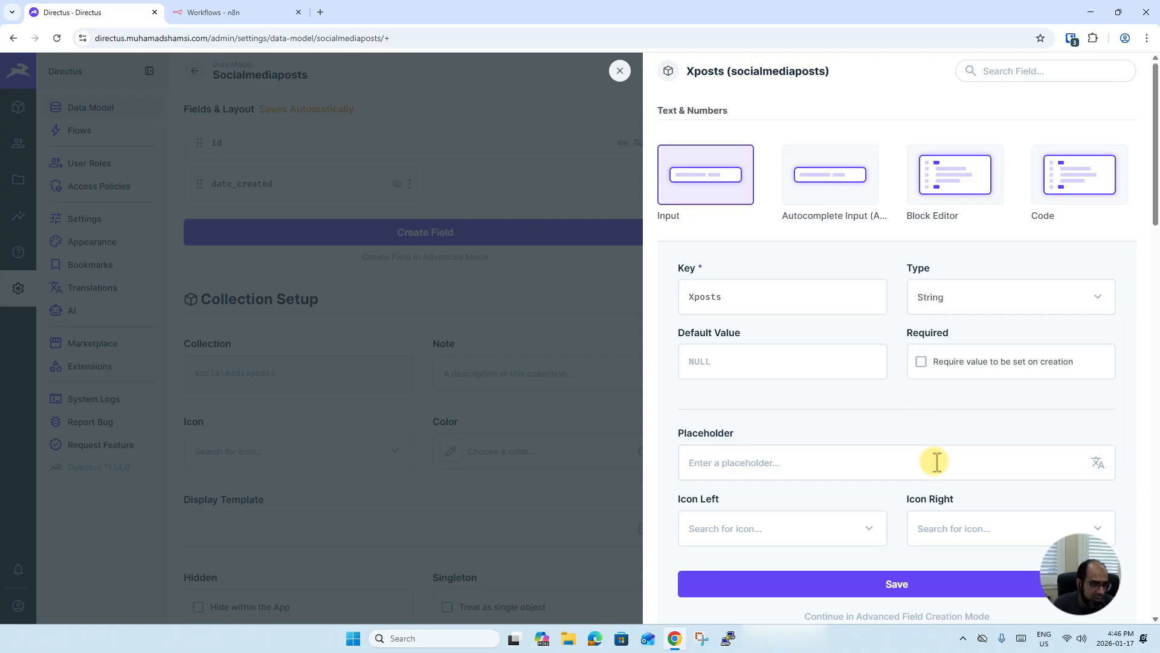
{"action": "left_click", "coordinate": [937, 306]}
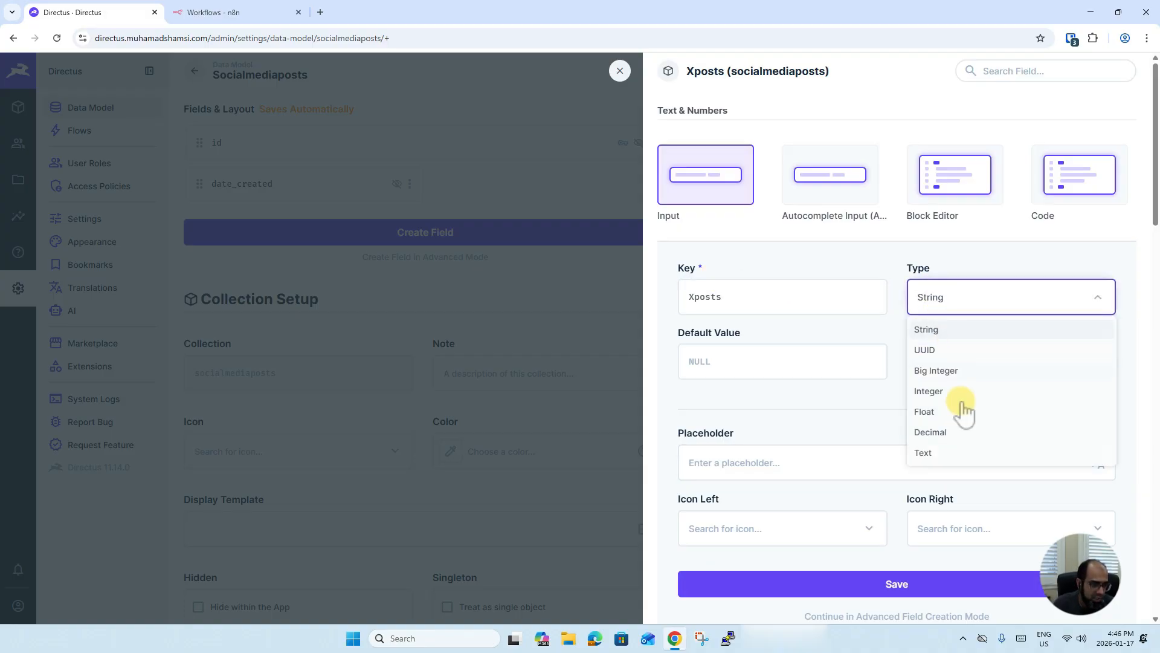
{"action": "left_click", "coordinate": [947, 454]}
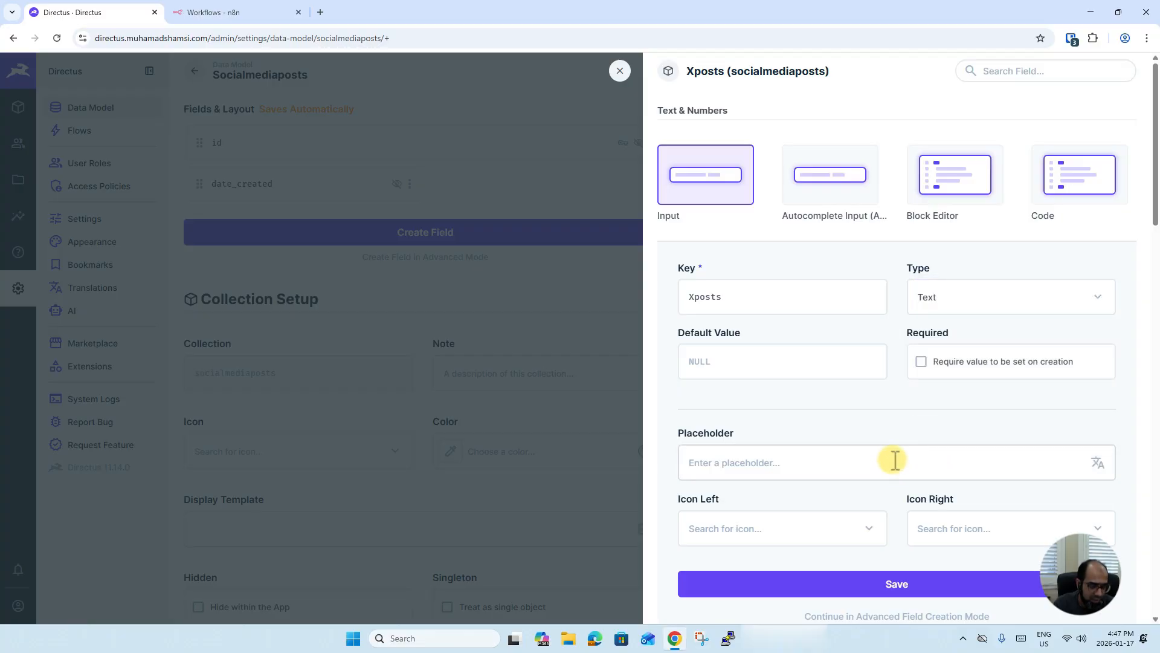
{"action": "scroll", "coordinate": [854, 458], "scroll_direction": "down", "scroll_amount": 8}
{"action": "left_click", "coordinate": [711, 229]}
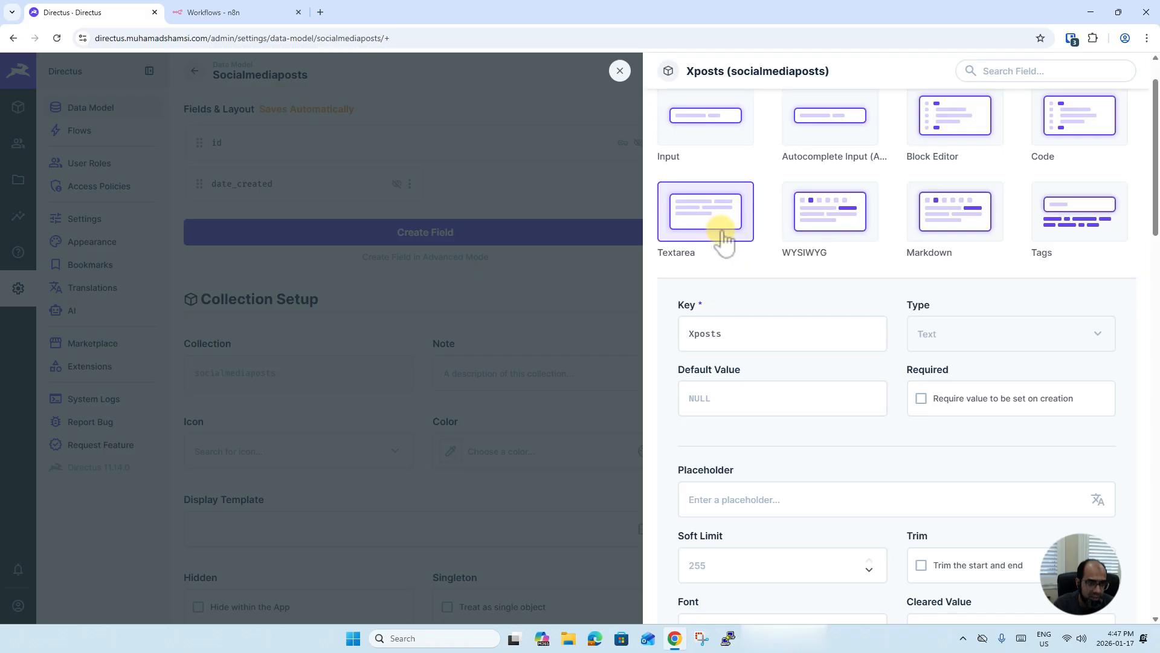
{"action": "scroll", "coordinate": [769, 375], "scroll_direction": "down", "scroll_amount": 3}
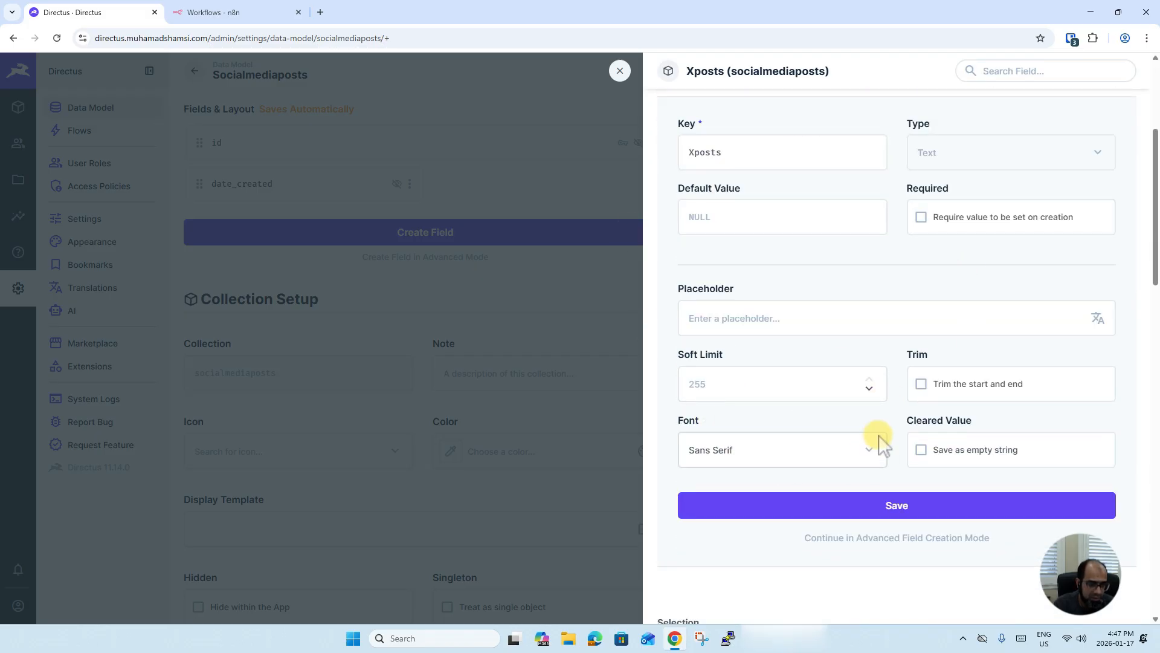
{"action": "left_click", "coordinate": [757, 505]}
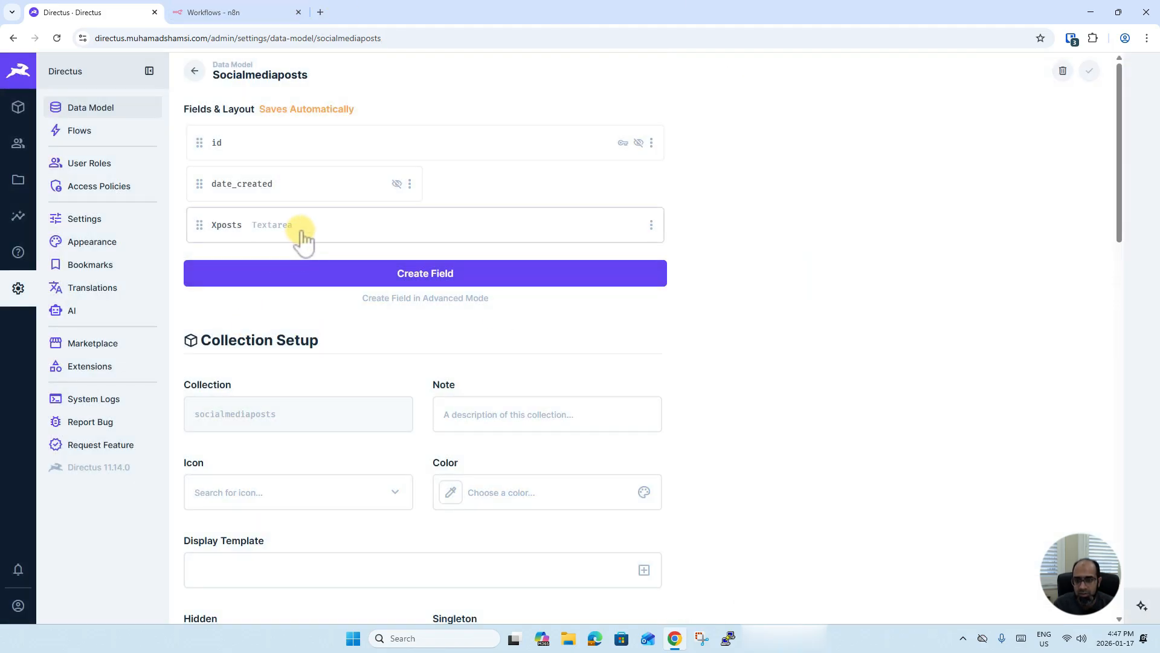
Step: Check the schema settings of the Xposts field and close them without changes
{"action": "left_click_drag", "start_coordinate": [300, 238], "coordinate": [255, 238]}
{"action": "left_click", "coordinate": [256, 237]}
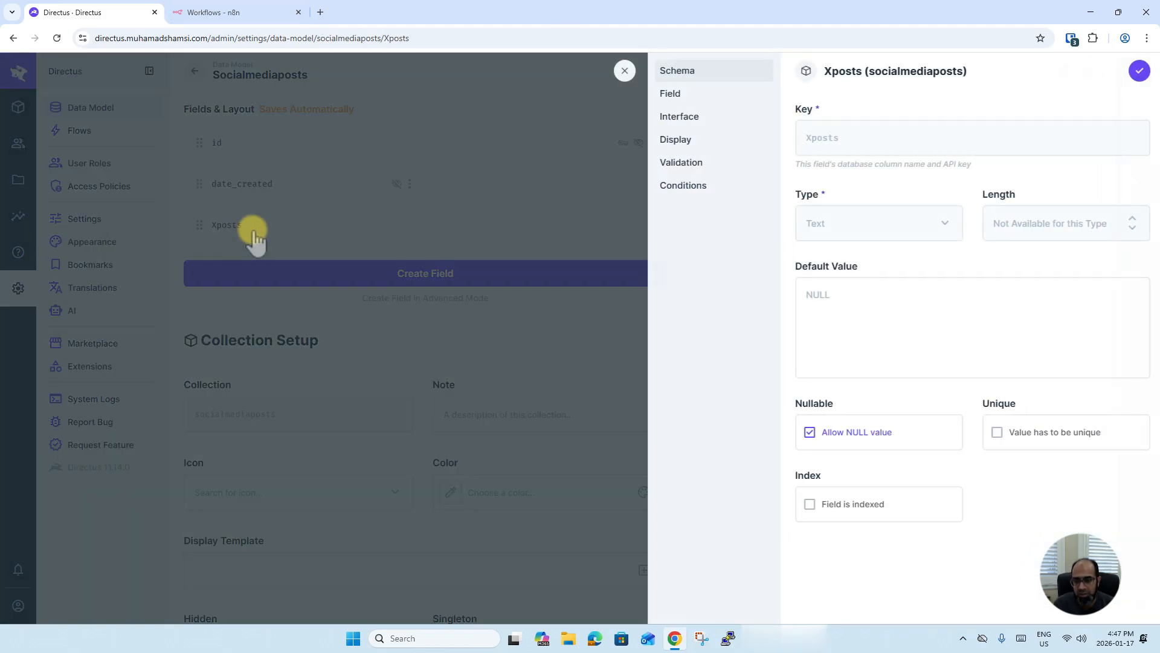
{"action": "left_click", "coordinate": [618, 71]}
Step: Add a Textarea field with the key linkedinposts and type Text to the socialmediaposts collection
{"action": "left_click", "coordinate": [426, 275]}
{"action": "left_click", "coordinate": [705, 178]}
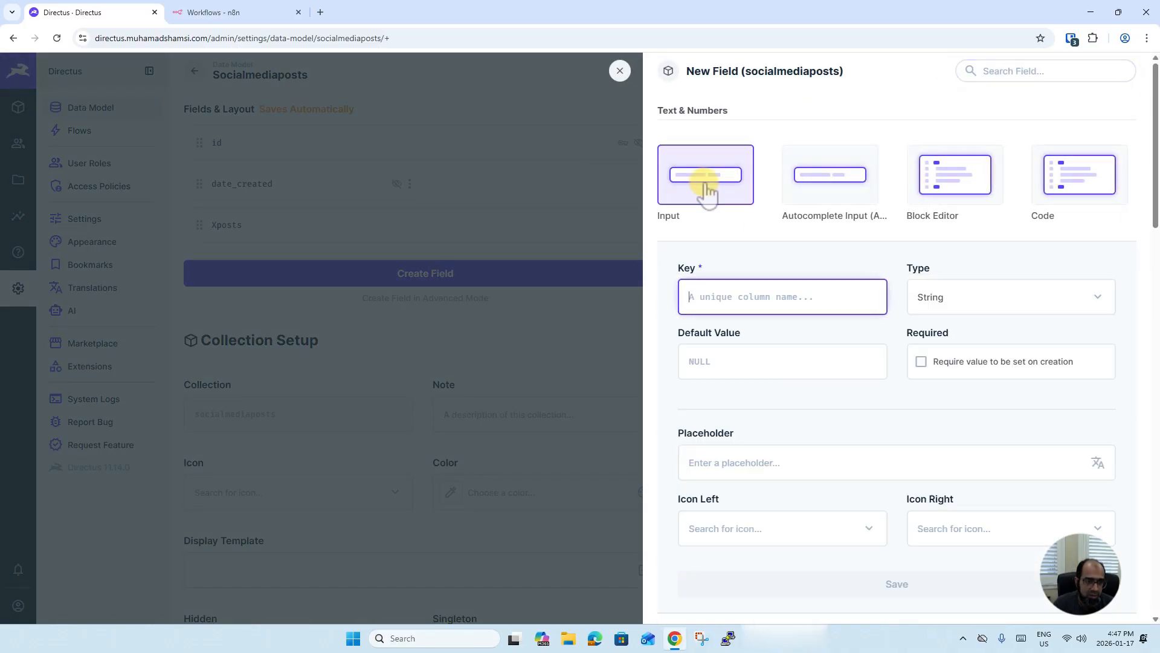
{"action": "type", "text": "linked"}
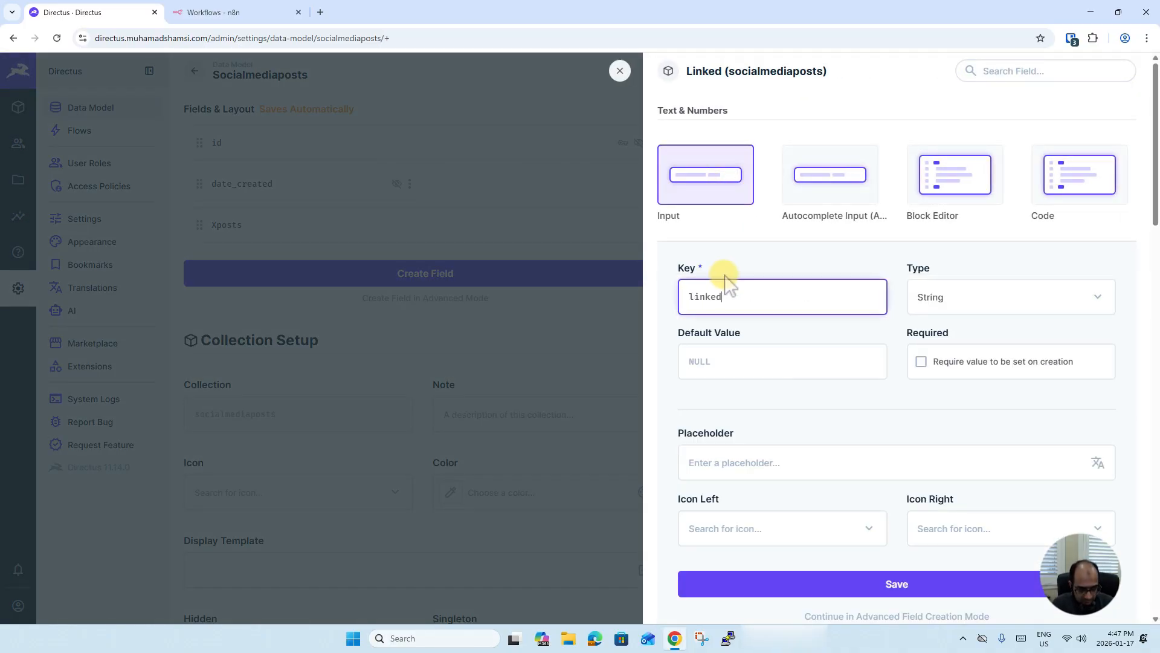
{"action": "type", "text": "inposts"}
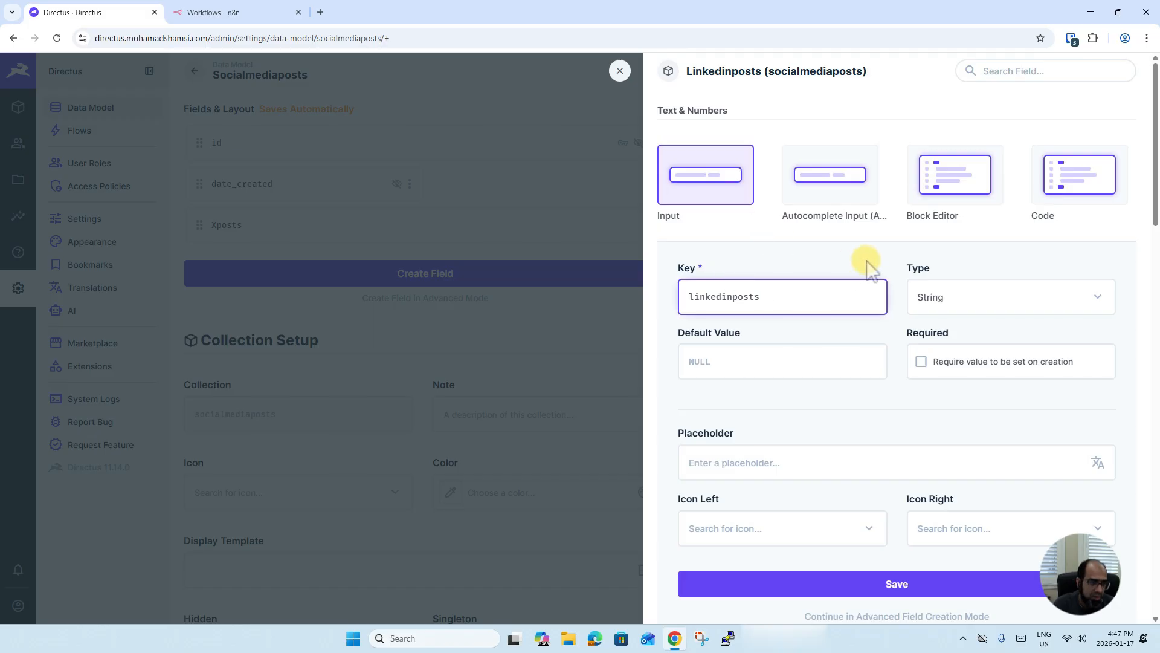
{"action": "left_click", "coordinate": [971, 297]}
{"action": "left_click", "coordinate": [941, 454]}
{"action": "scroll", "coordinate": [894, 450], "scroll_direction": "down", "scroll_amount": 5}
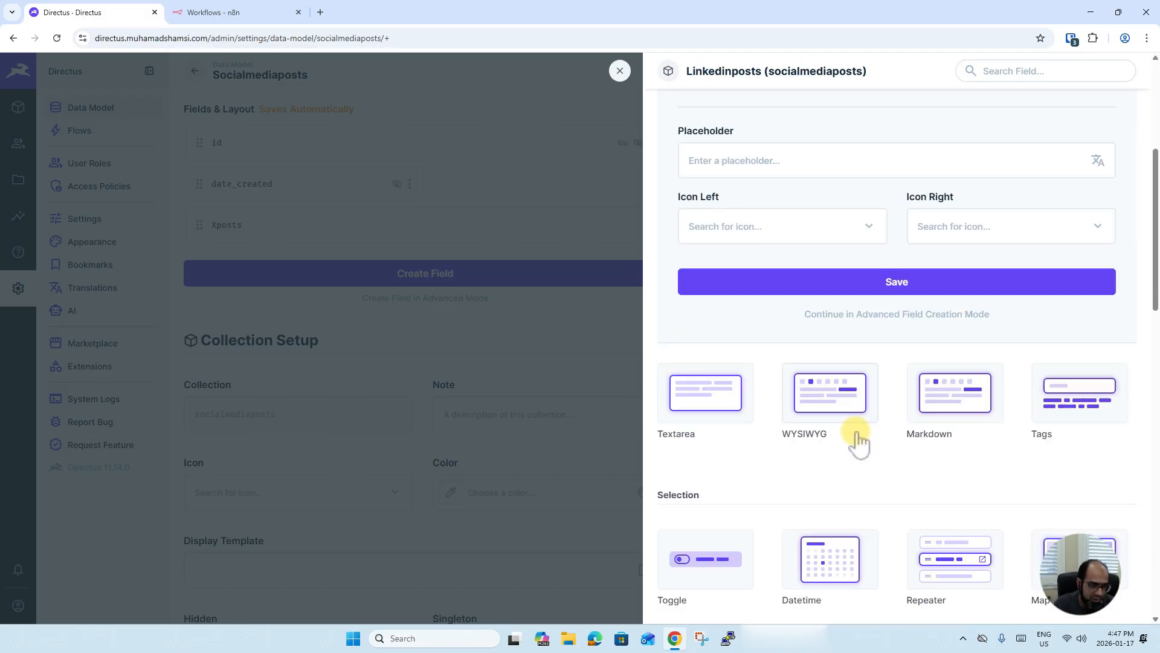
{"action": "left_click", "coordinate": [695, 415]}
{"action": "scroll", "coordinate": [755, 391], "scroll_direction": "down", "scroll_amount": 5}
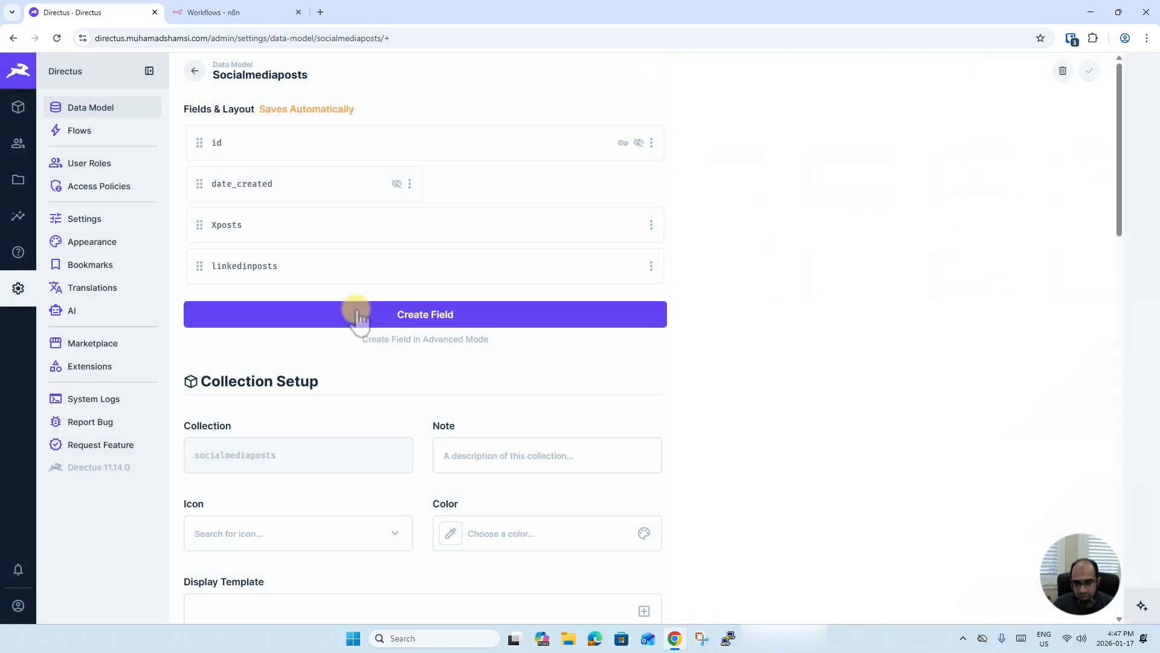
Step: Add a Textarea field with the key facebookposts and type Text to the socialmediaposts collection and save it
{"action": "left_click", "coordinate": [369, 312]}
{"action": "left_click", "coordinate": [749, 205]}
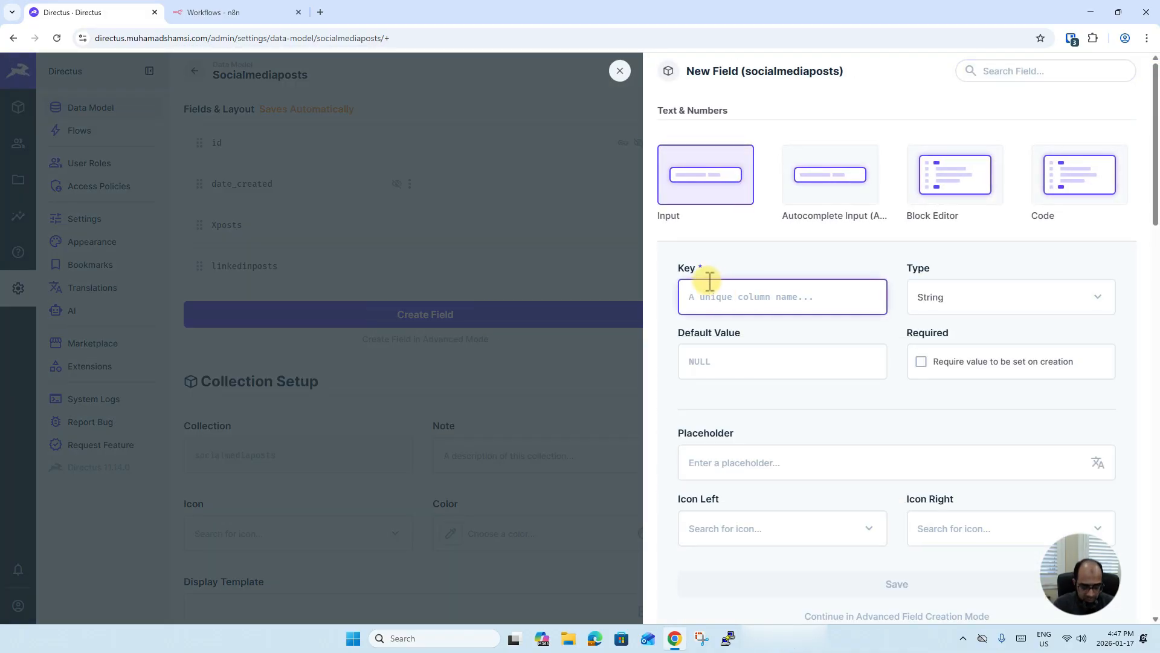
{"action": "type", "text": "facebookposts"}
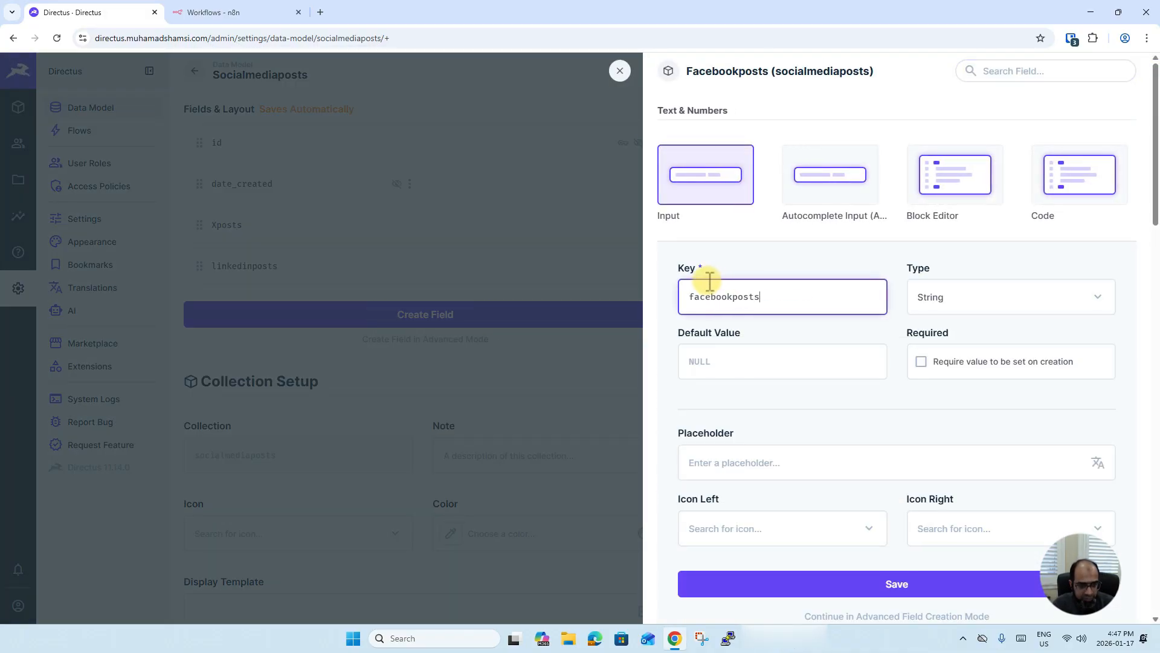
{"action": "left_click", "coordinate": [952, 301]}
{"action": "left_click", "coordinate": [970, 451]}
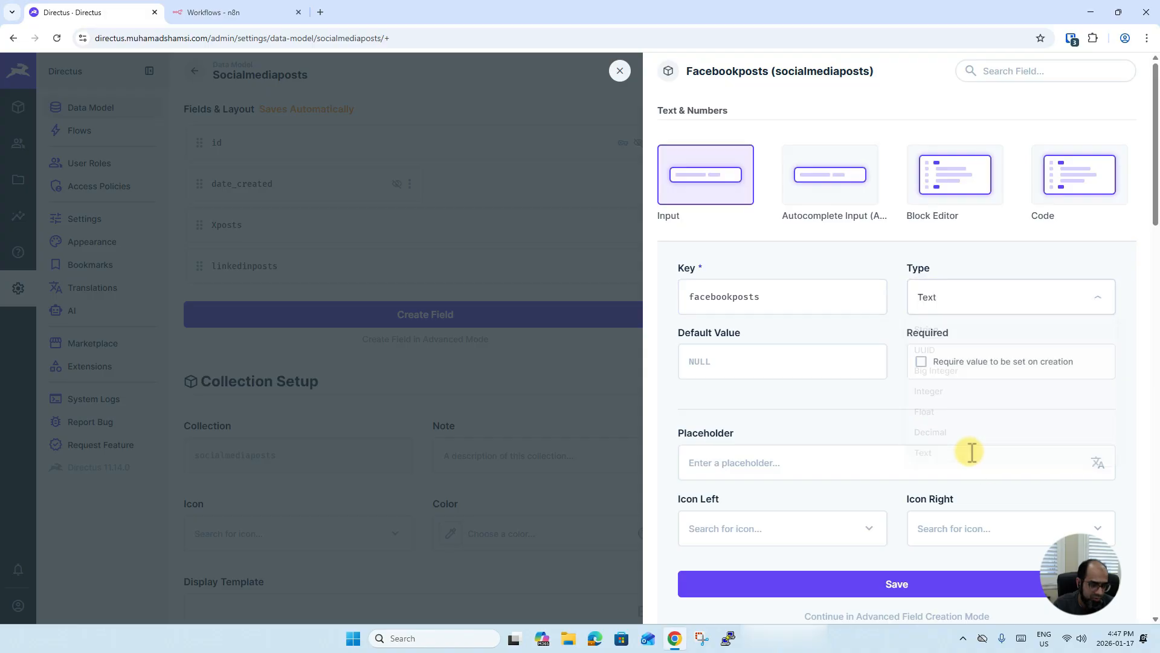
{"action": "scroll", "coordinate": [926, 416], "scroll_direction": "down", "scroll_amount": 5}
{"action": "left_click", "coordinate": [713, 412]}
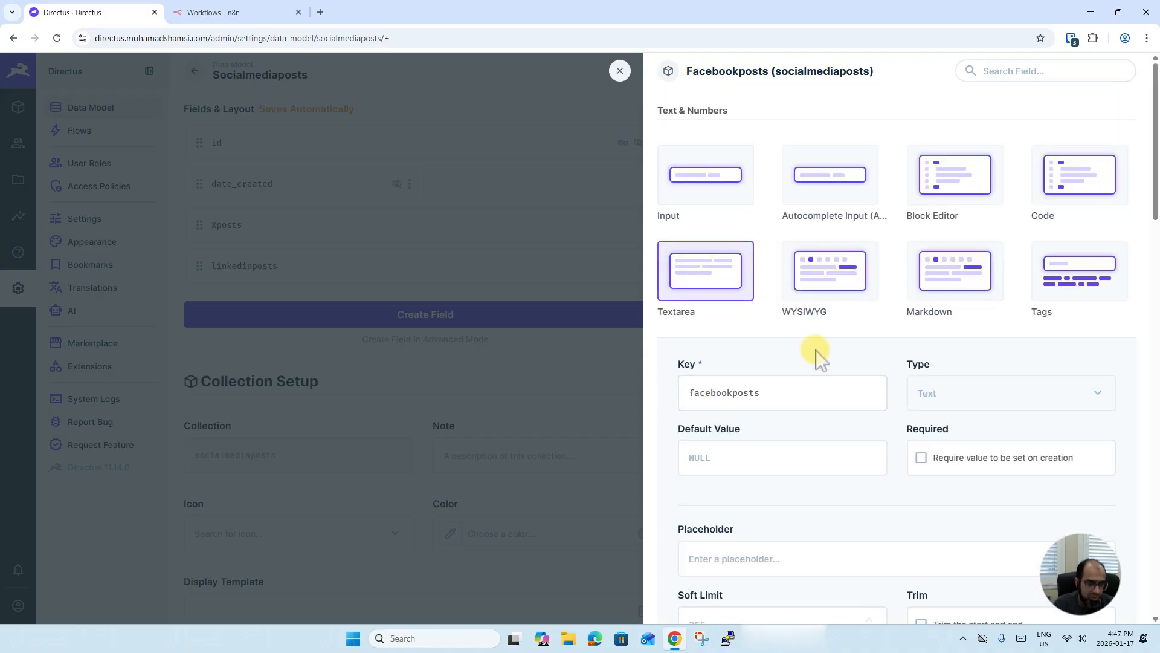
{"action": "scroll", "coordinate": [846, 423], "scroll_direction": "down", "scroll_amount": 5}
{"action": "left_click", "coordinate": [870, 450]}
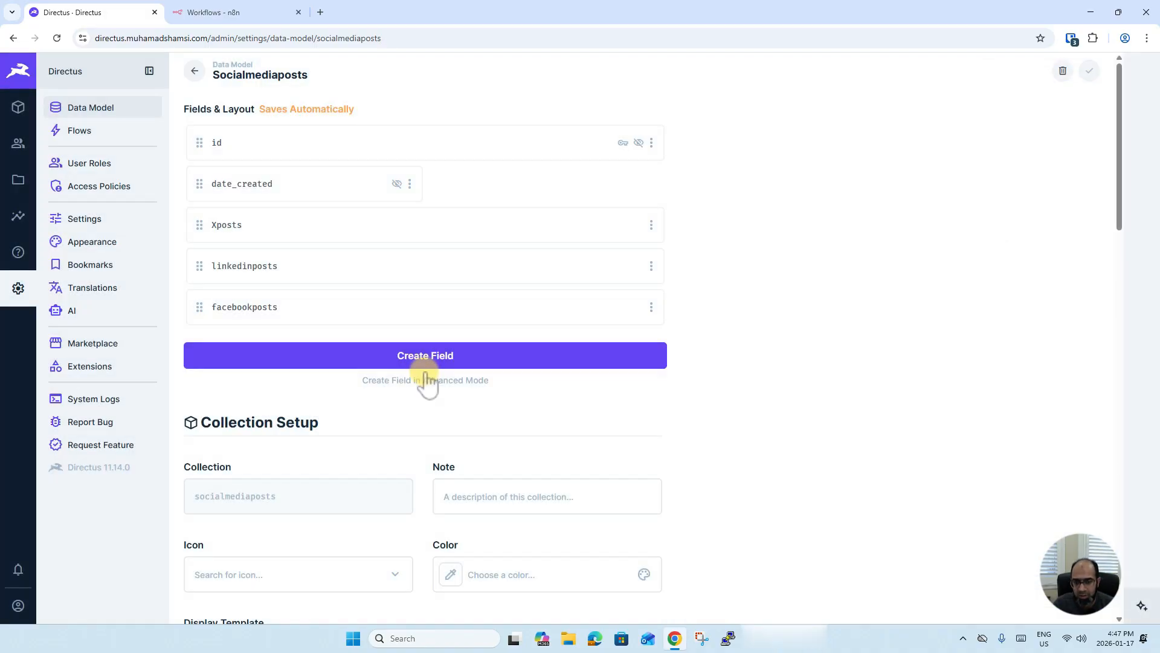
Step: Start an Input field with the key postedon in the socialmediaposts collection and continue in advanced field creation mode
{"action": "left_click", "coordinate": [426, 379]}
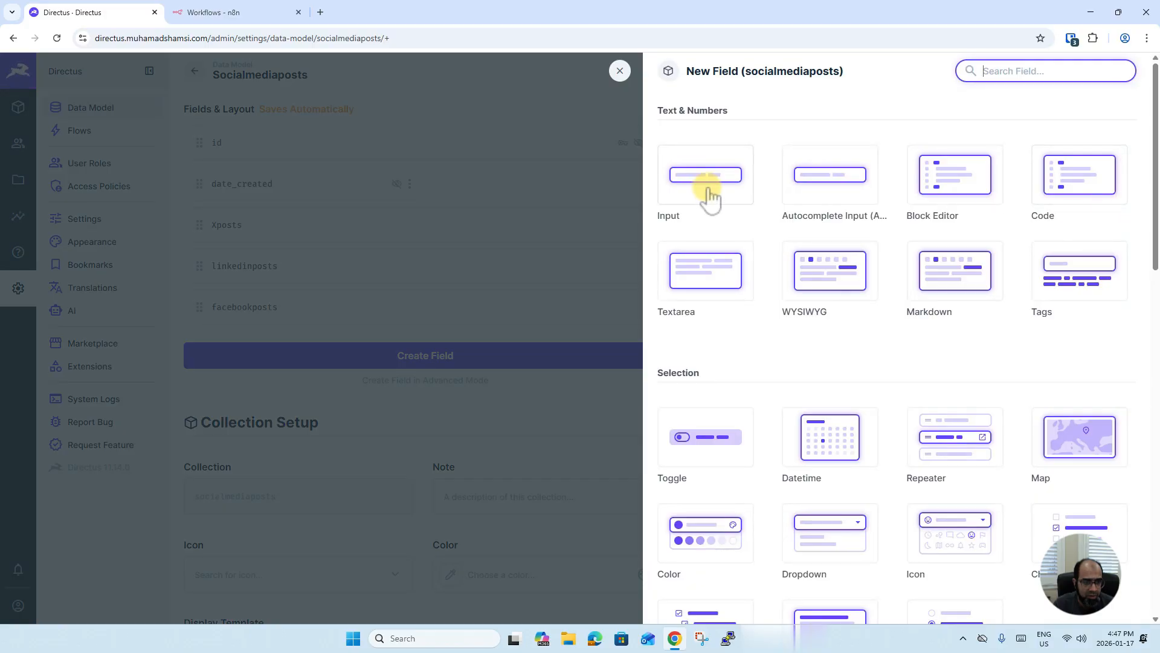
{"action": "left_click", "coordinate": [729, 189]}
{"action": "type", "text": "postedon"}
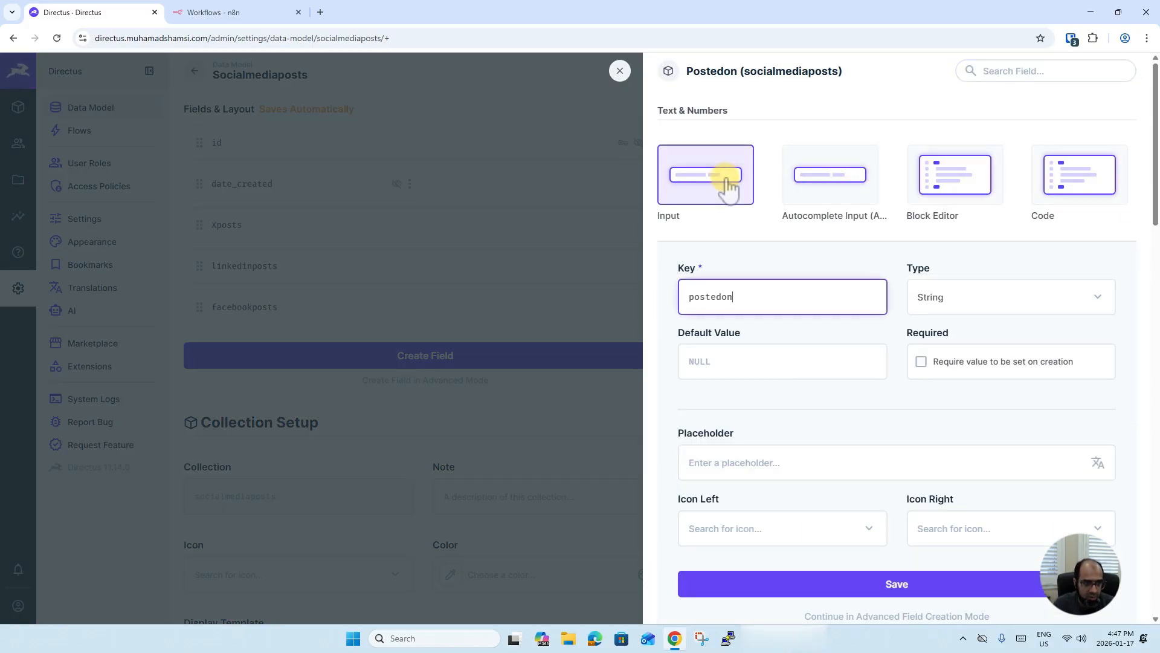
{"action": "left_click", "coordinate": [1006, 311]}
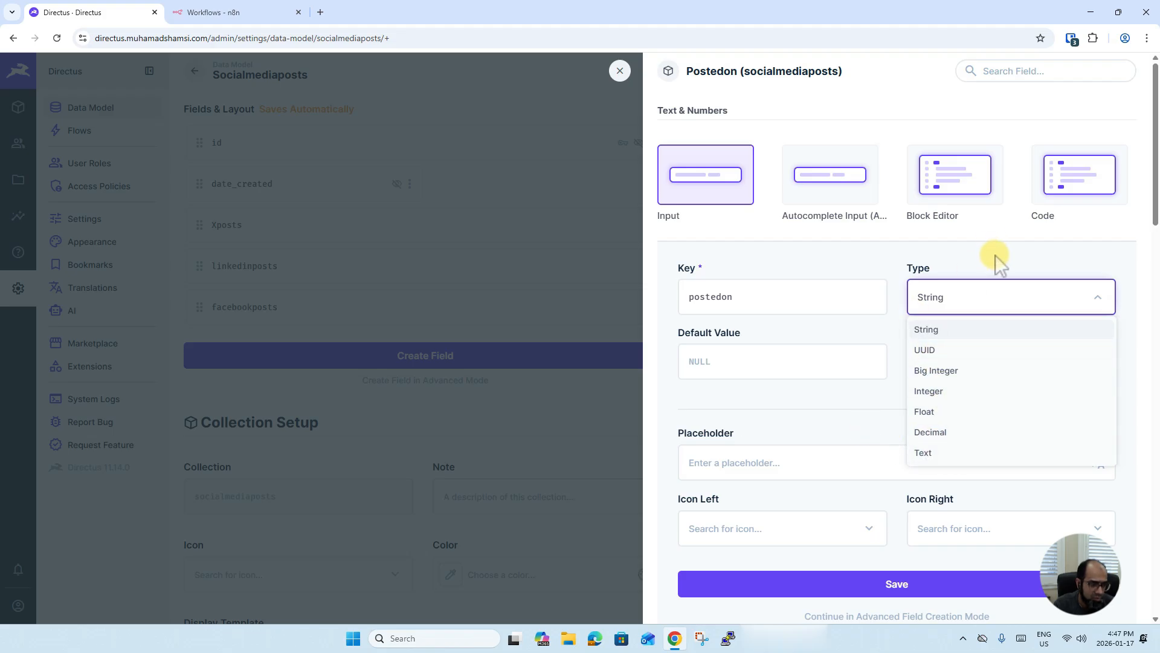
{"action": "left_click", "coordinate": [967, 287]}
{"action": "scroll", "coordinate": [925, 397], "scroll_direction": "down", "scroll_amount": 8}
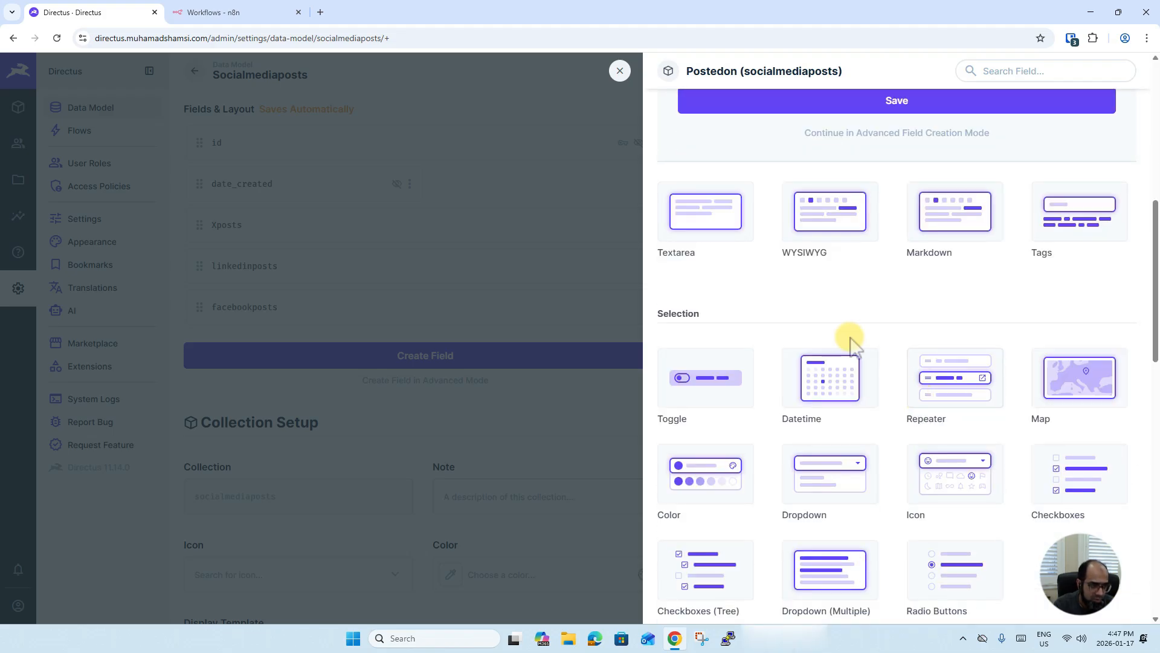
{"action": "scroll", "coordinate": [836, 323], "scroll_direction": "down", "scroll_amount": 6}
{"action": "scroll", "coordinate": [876, 408], "scroll_direction": "down", "scroll_amount": 8}
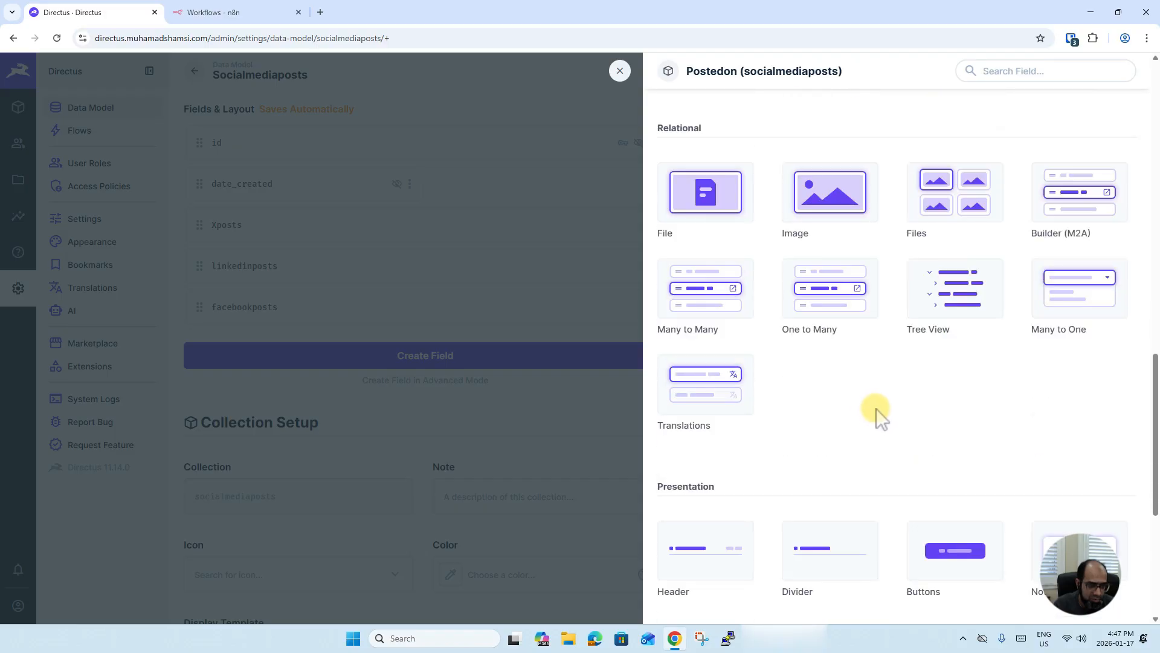
{"action": "scroll", "coordinate": [876, 408], "scroll_direction": "up", "scroll_amount": 14}
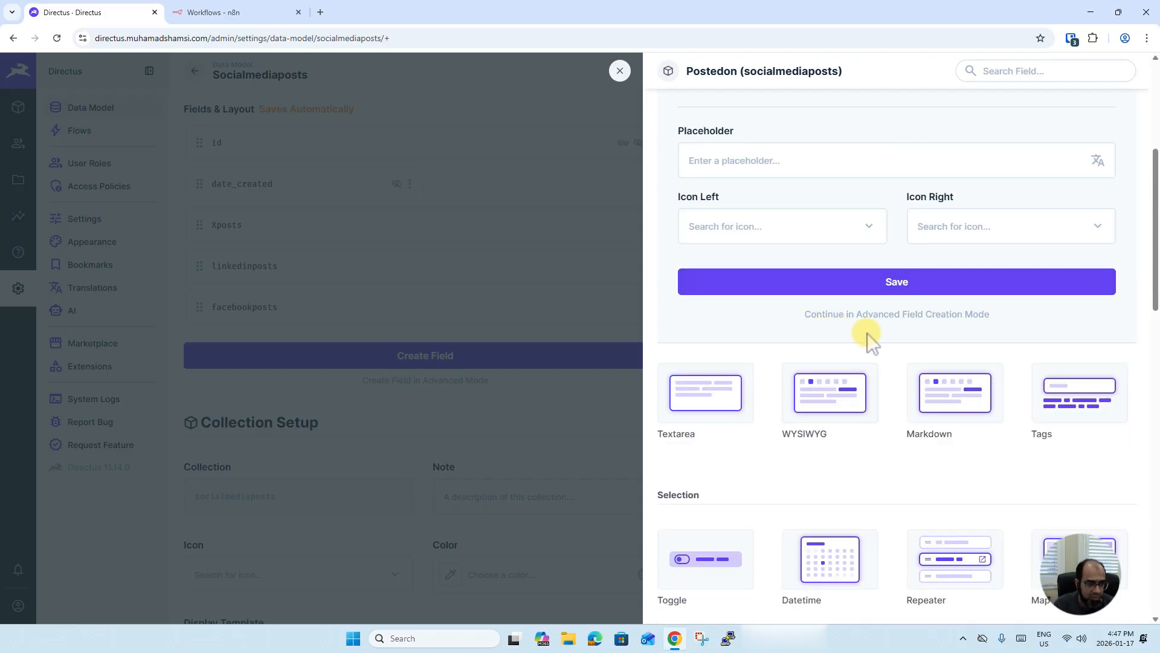
{"action": "left_click", "coordinate": [922, 317]}
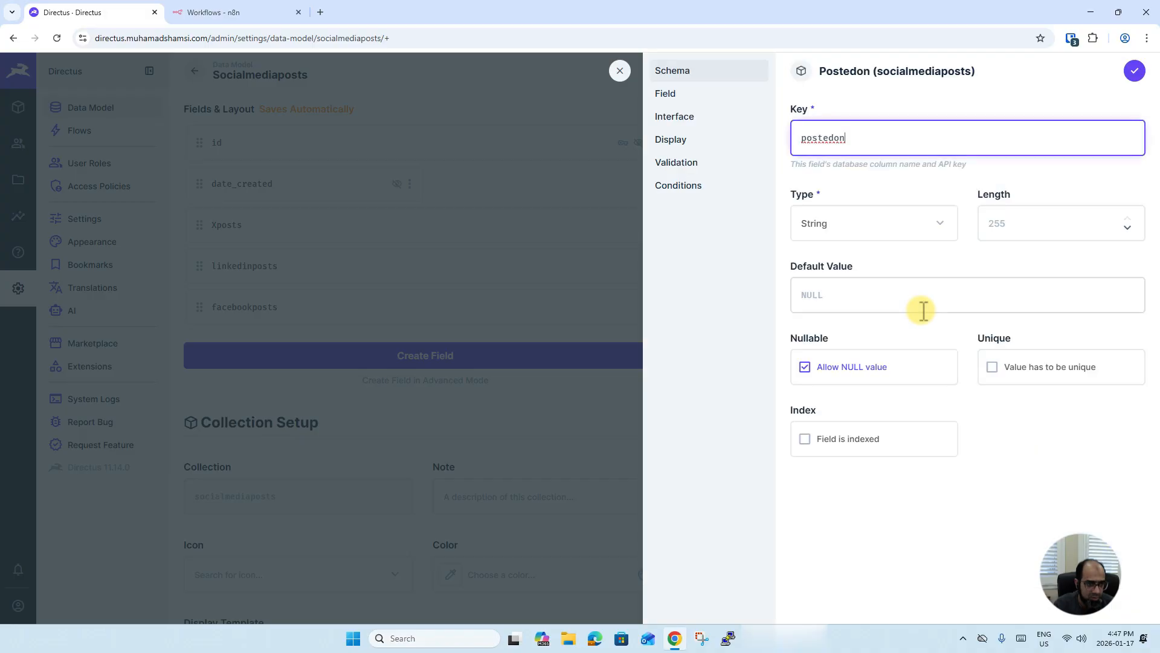
Step: Set the postedon field's schema type to DateTime and save the field
{"action": "left_click", "coordinate": [1008, 227]}
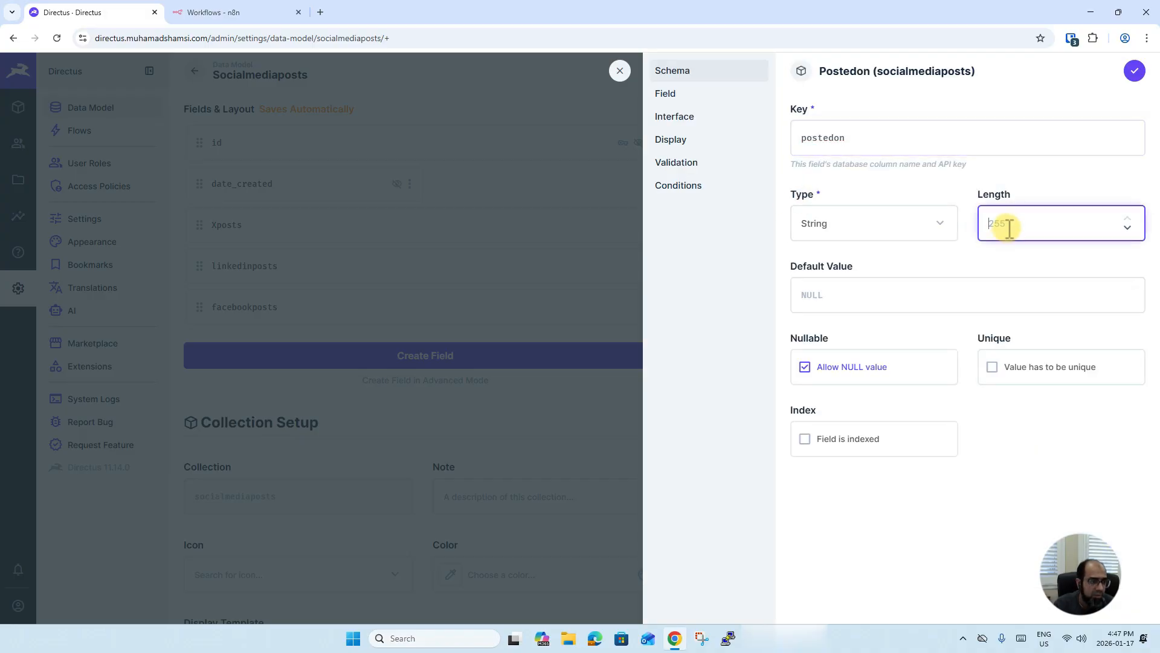
{"action": "left_click", "coordinate": [674, 95]}
{"action": "left_click", "coordinate": [689, 121]}
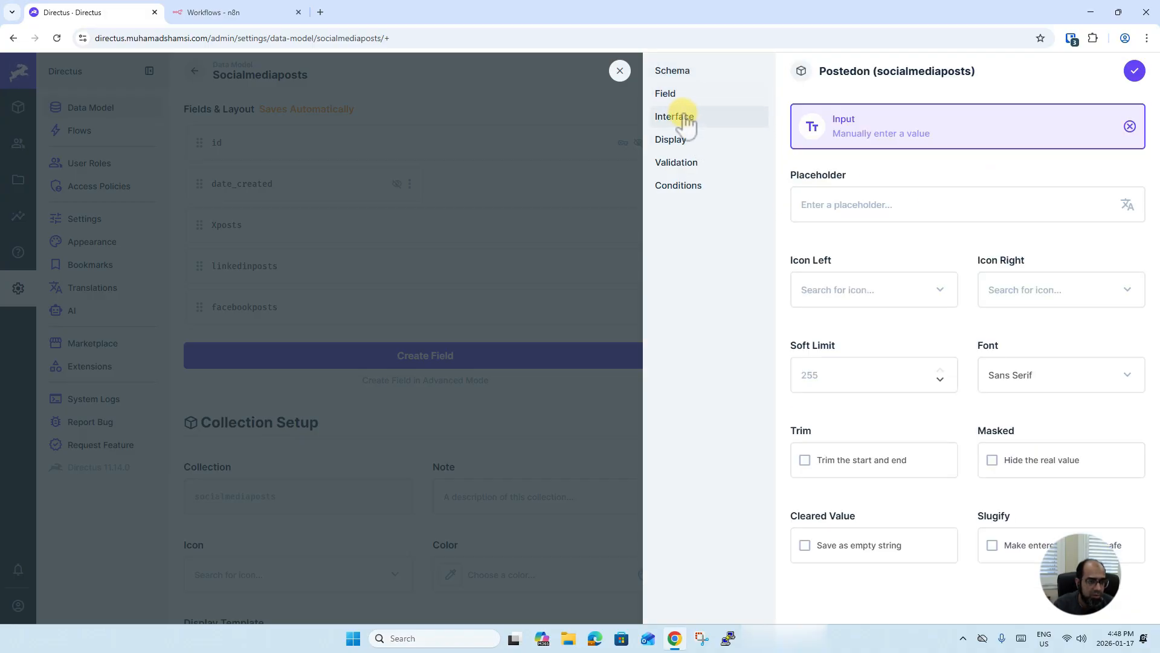
{"action": "left_click", "coordinate": [874, 134]}
{"action": "left_click", "coordinate": [875, 134]}
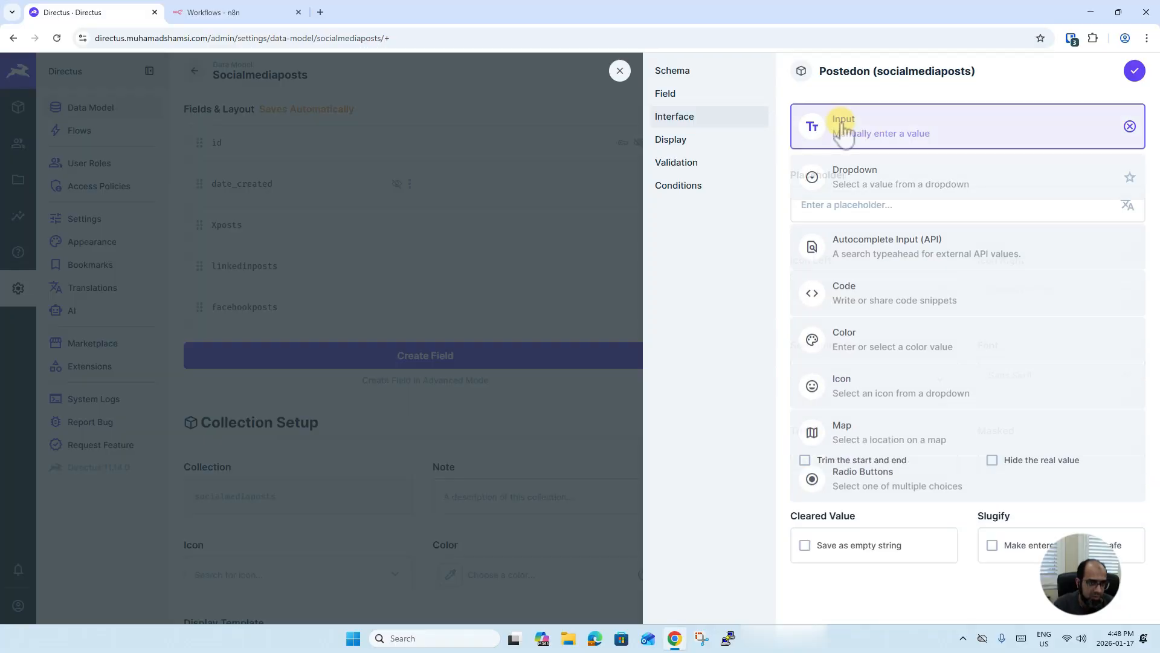
{"action": "left_click", "coordinate": [667, 71]}
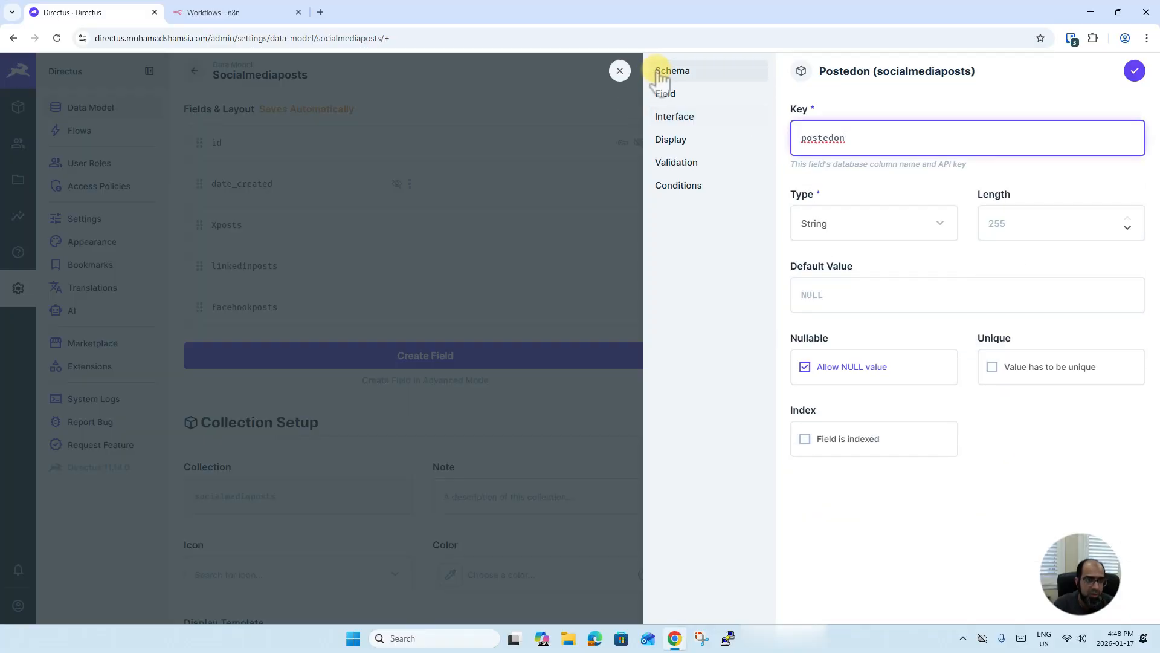
{"action": "left_click", "coordinate": [903, 220]}
{"action": "scroll", "coordinate": [847, 344], "scroll_direction": "down", "scroll_amount": 2}
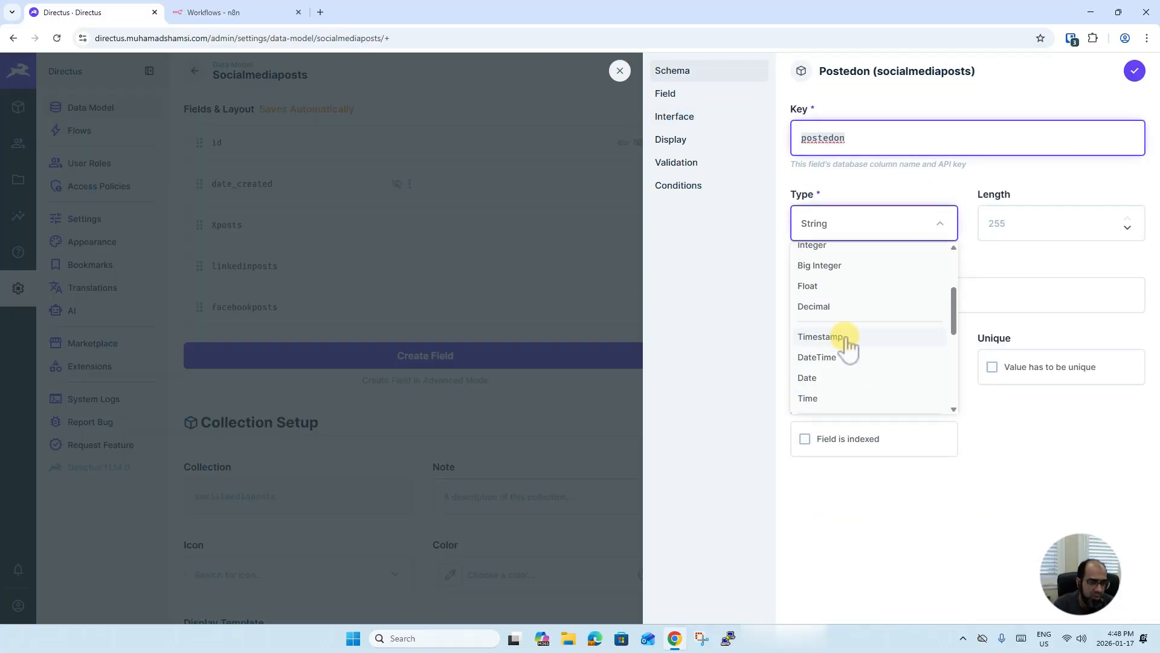
{"action": "left_click", "coordinate": [821, 361]}
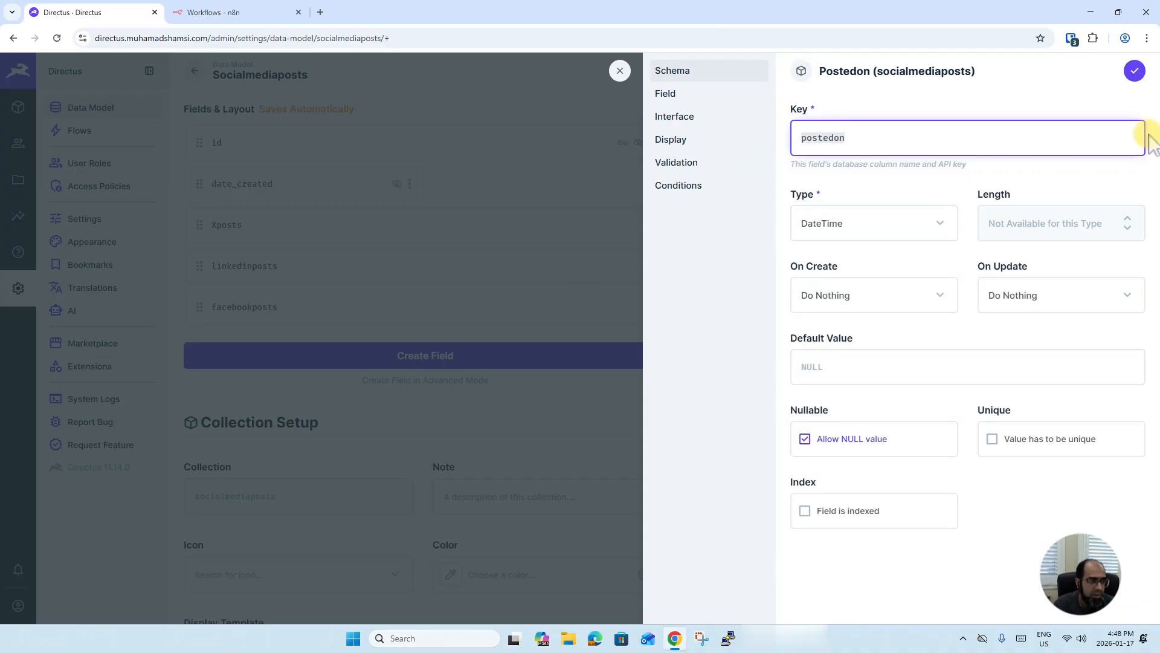
{"action": "left_click", "coordinate": [1133, 71]}
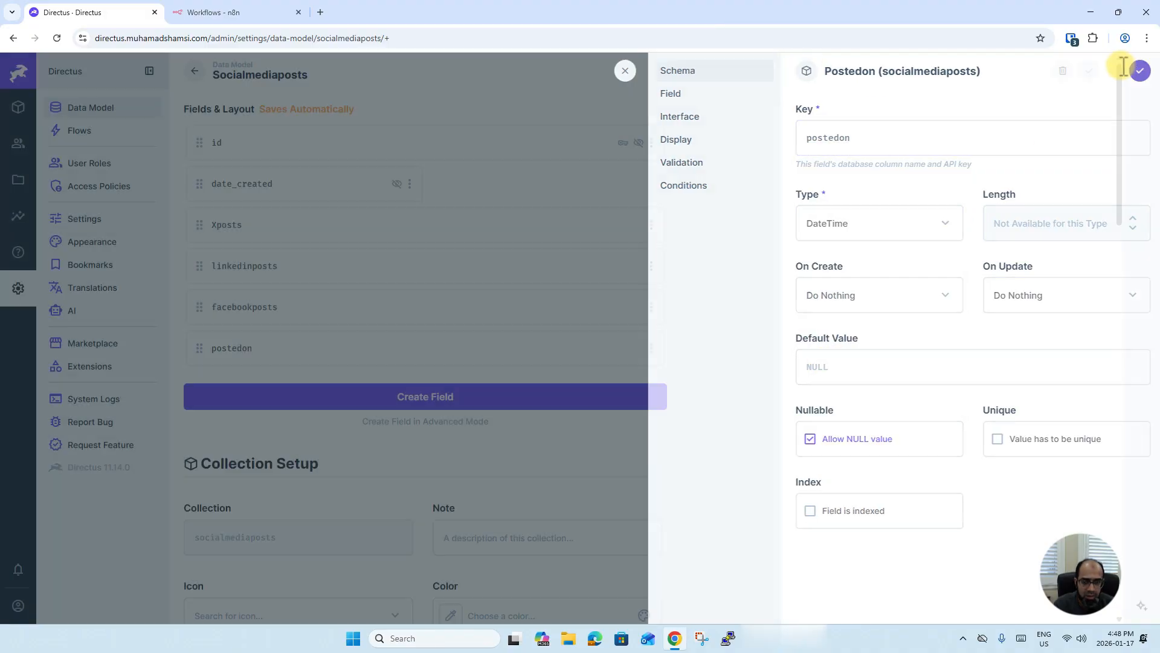
Step: Reorder the fields so Xposts, linkedinposts, facebookposts and postedon come before id and date_created
{"action": "left_click_drag", "start_coordinate": [194, 222], "coordinate": [202, 142]}
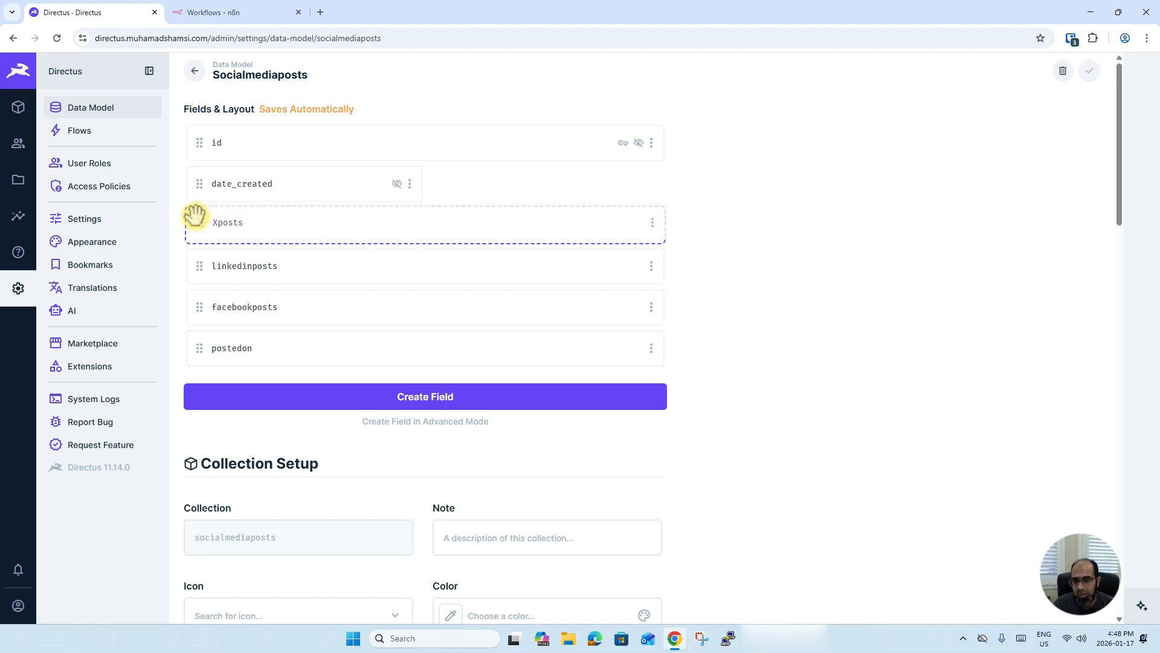
{"action": "left_click_drag", "start_coordinate": [192, 267], "coordinate": [197, 181]}
{"action": "left_click_drag", "start_coordinate": [190, 303], "coordinate": [194, 225]}
{"action": "left_click_drag", "start_coordinate": [198, 348], "coordinate": [200, 268]}
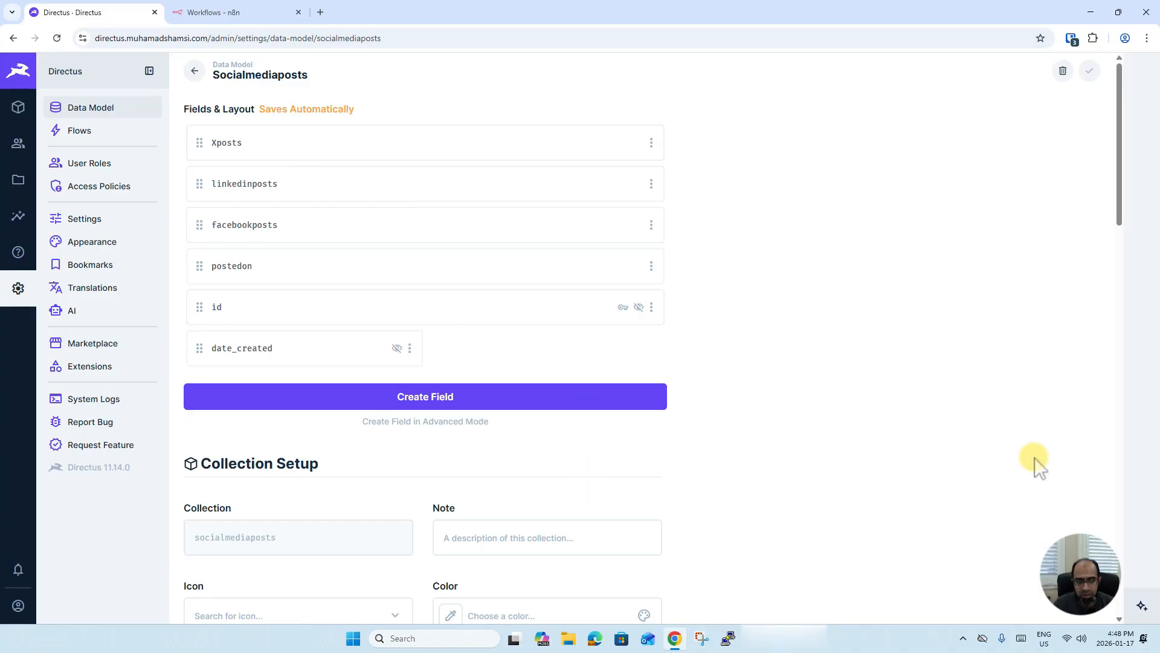
{"action": "left_click_drag", "start_coordinate": [369, 109], "coordinate": [260, 110]}
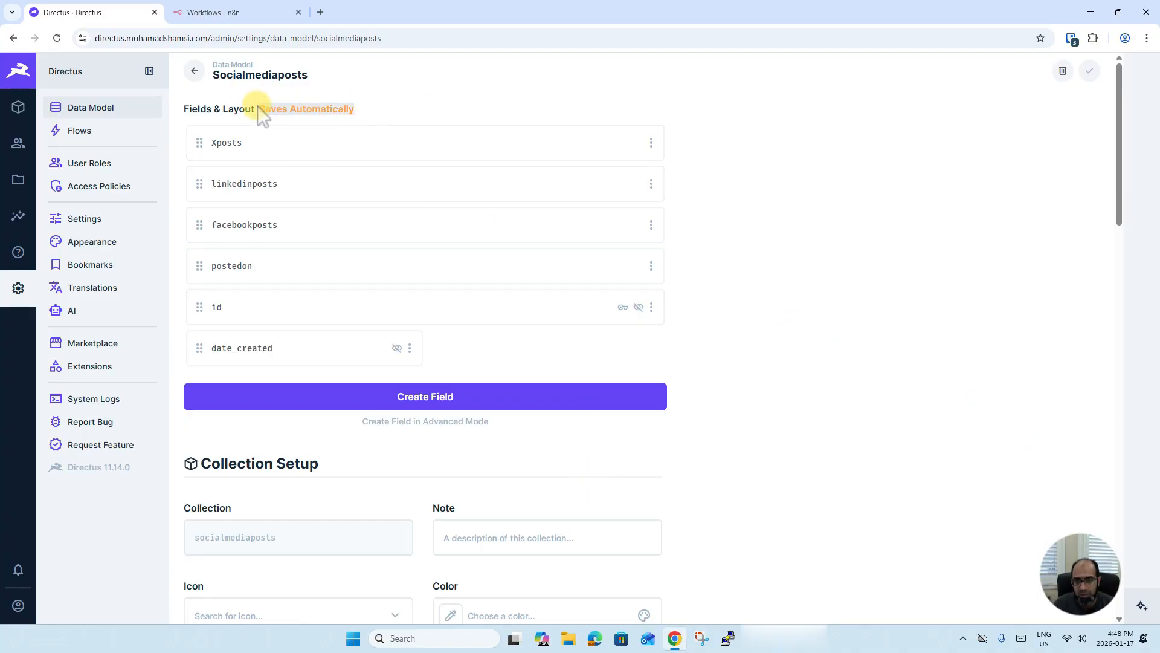
{"action": "left_click", "coordinate": [916, 327]}
Step: Start a new item in the Socialmediaposts content and enter "this is a text X post" for Xposts
{"action": "left_click", "coordinate": [18, 107]}
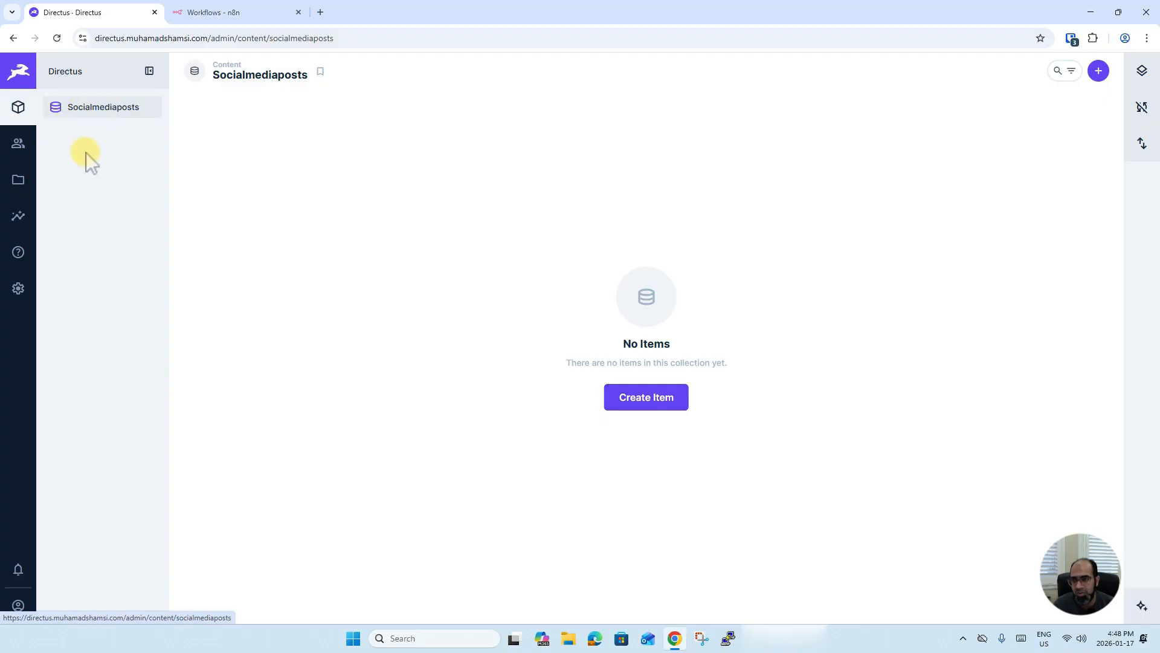
{"action": "left_click", "coordinate": [673, 405]}
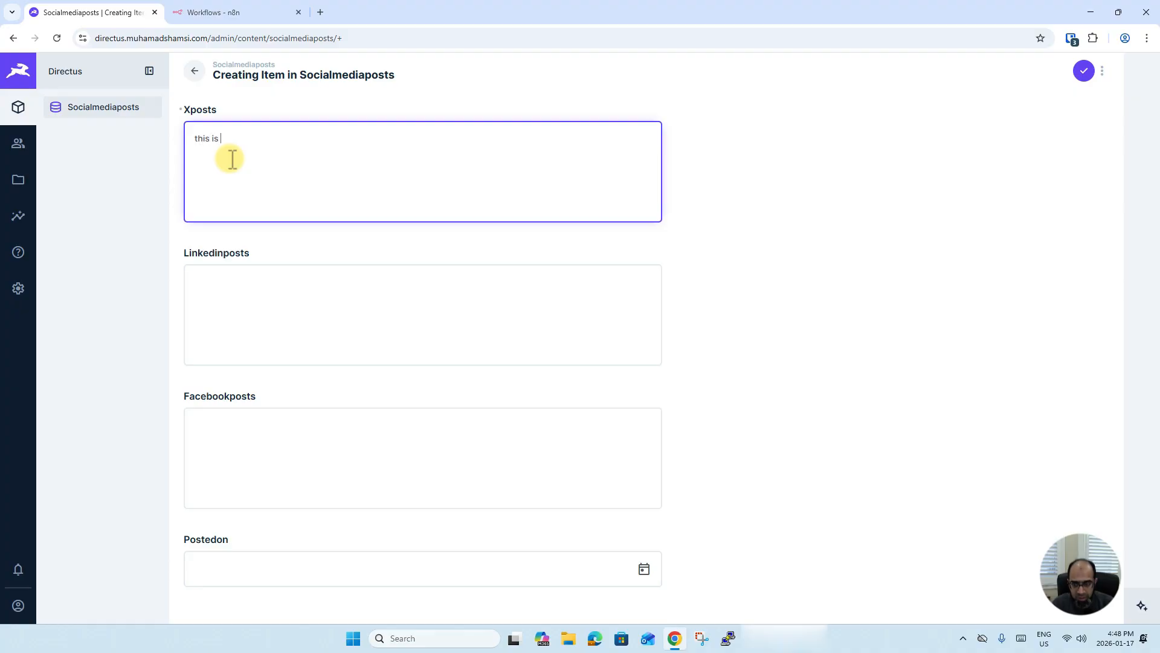
{"action": "type", "text": "this is a text X post"}
{"action": "key", "text": "Tab"}
{"action": "key", "text": "Tab"}
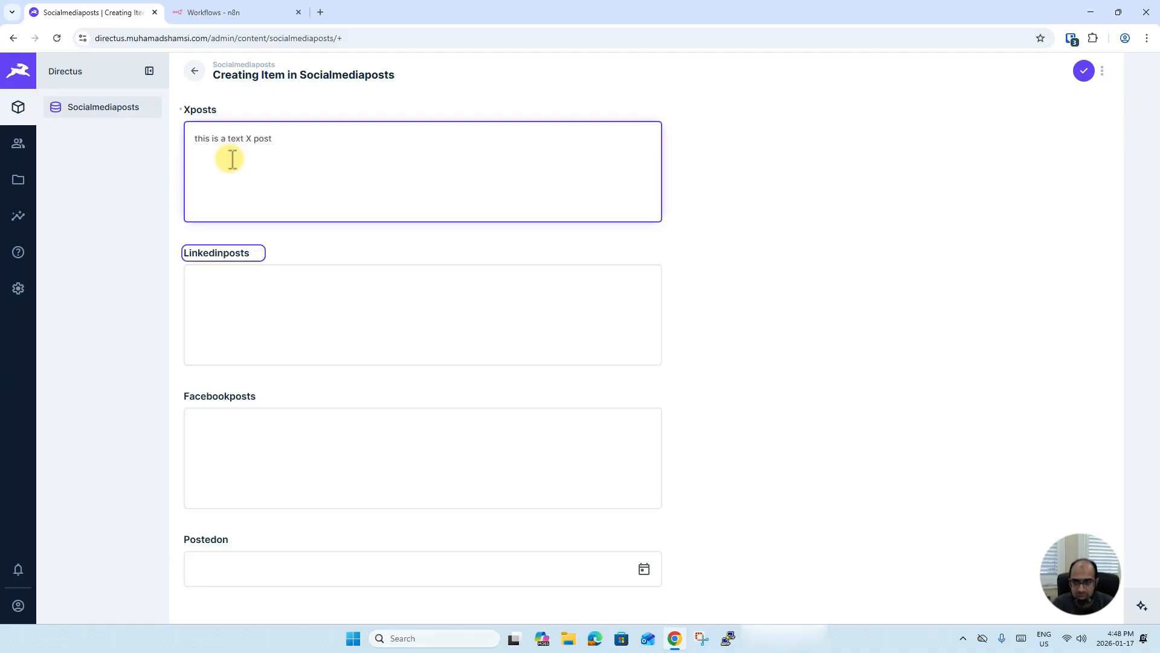
Step: Enter "this is a text linked post" for Linkedinposts and "this is a test facebook post" for Facebookposts
{"action": "type", "text": "this is a text linked post"}
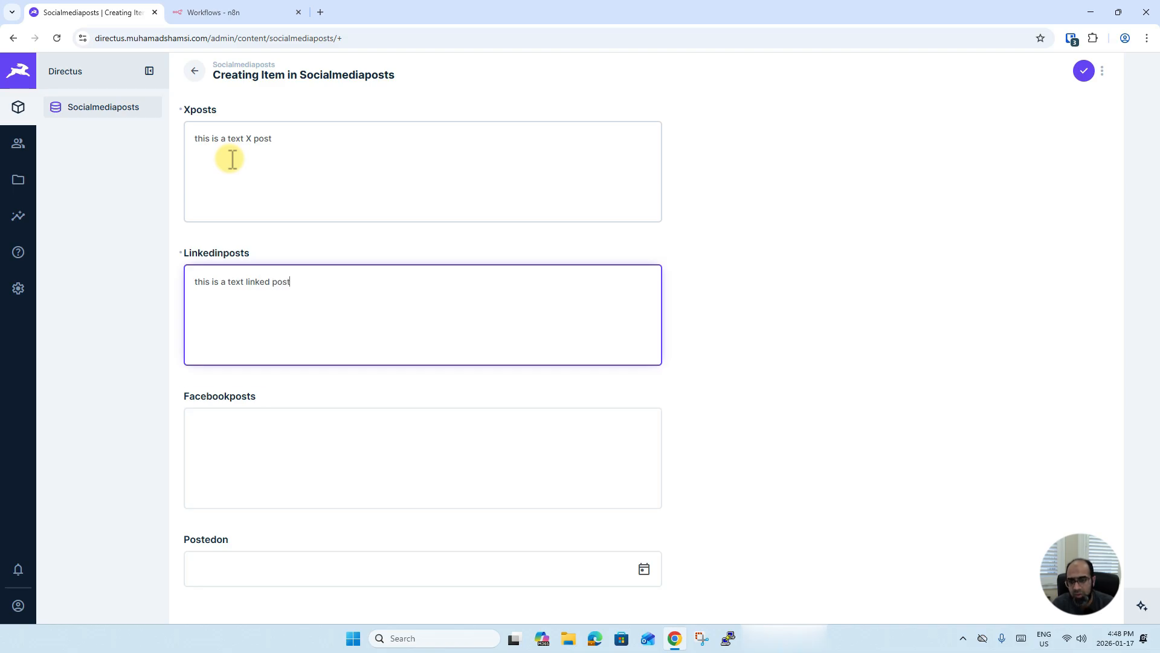
{"action": "key", "text": "Tab"}
{"action": "key", "text": "Tab"}
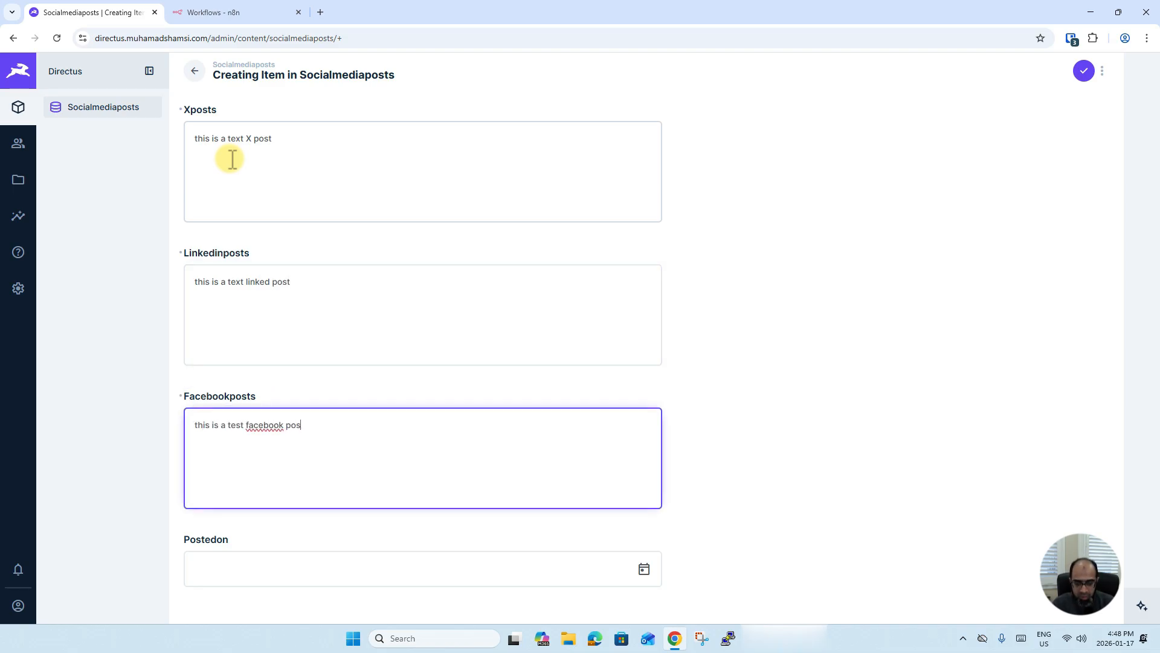
Step: Set Postedon to January 29th, 2026 12:10 and save the item
{"action": "left_click", "coordinate": [644, 570]}
{"action": "left_click", "coordinate": [492, 447]}
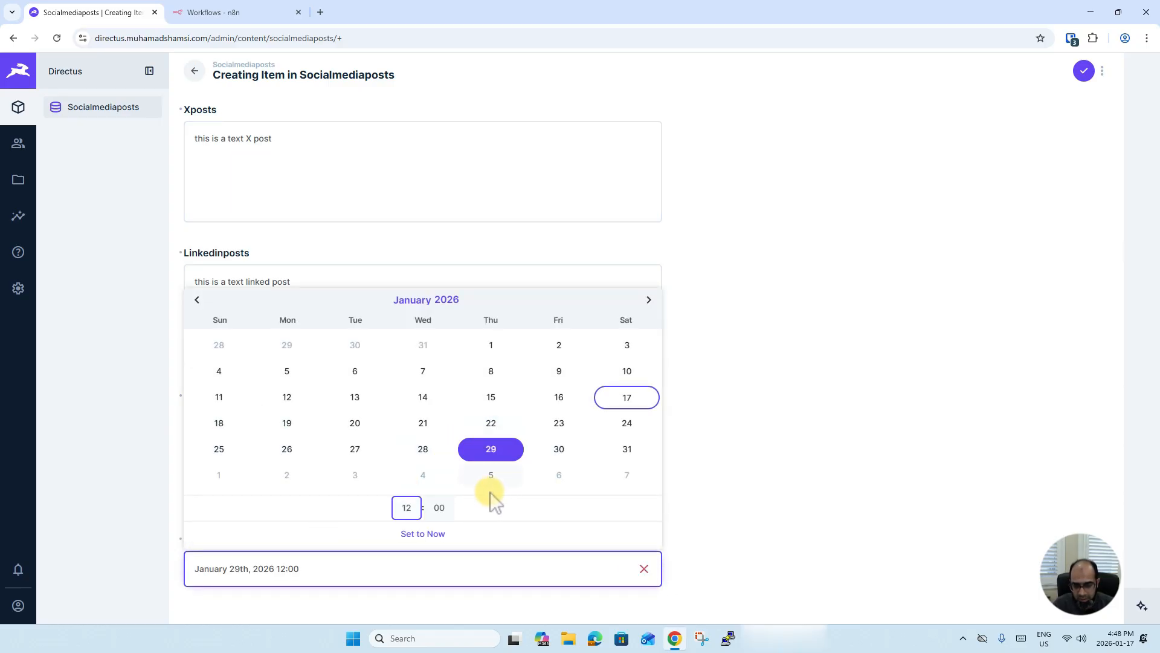
{"action": "left_click", "coordinate": [447, 509]}
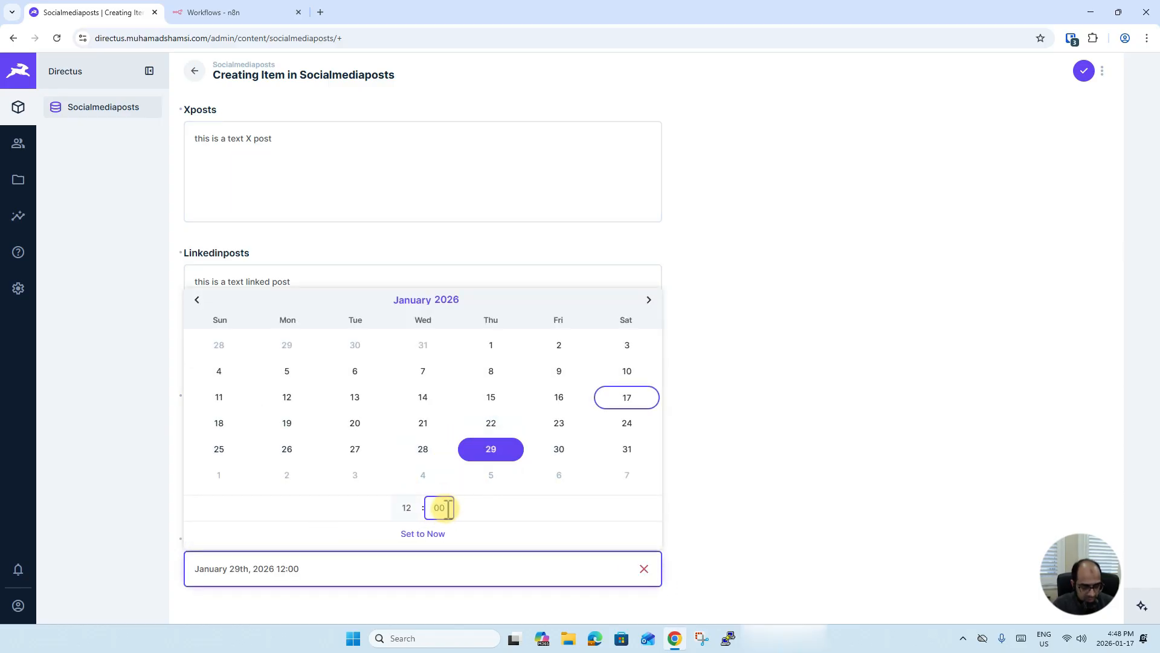
{"action": "left_click", "coordinate": [811, 444]}
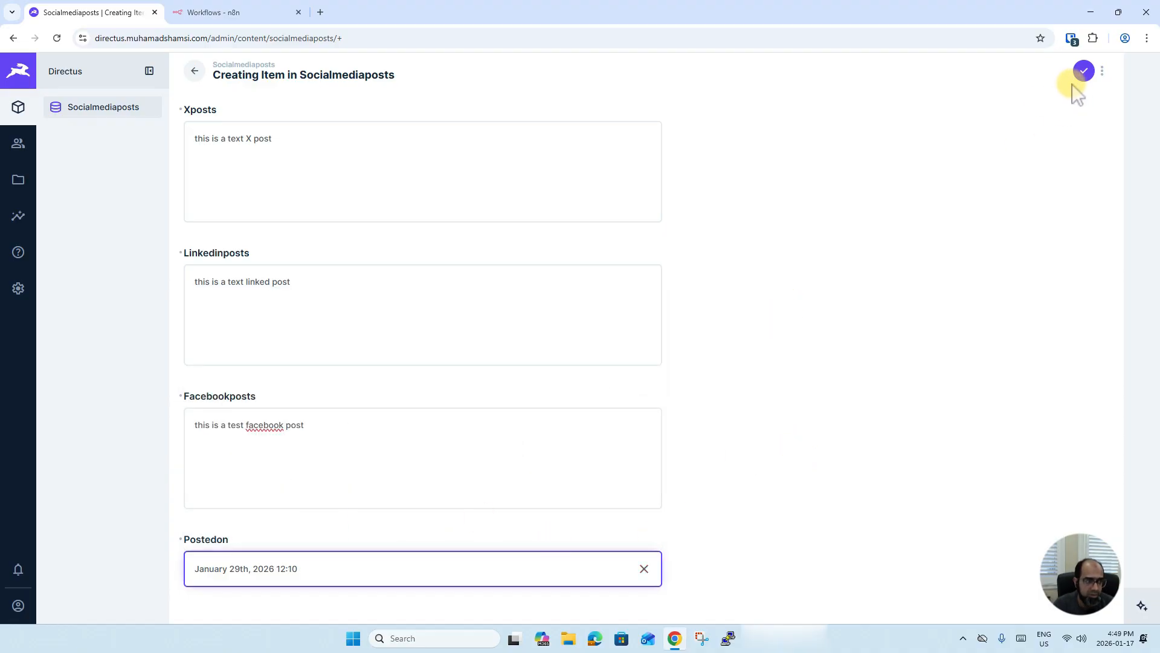
{"action": "left_click", "coordinate": [1081, 71]}
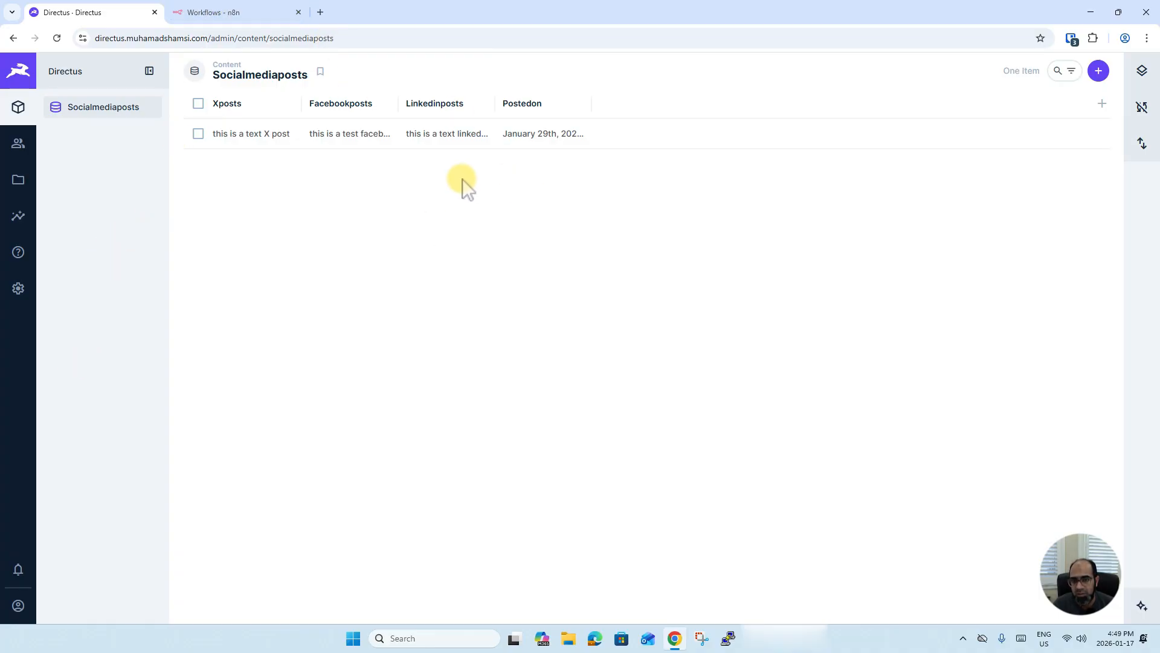
Step: Replace the Admin User's static access token with a newly generated one, copy it and save the user profile
{"action": "left_click", "coordinate": [16, 289]}
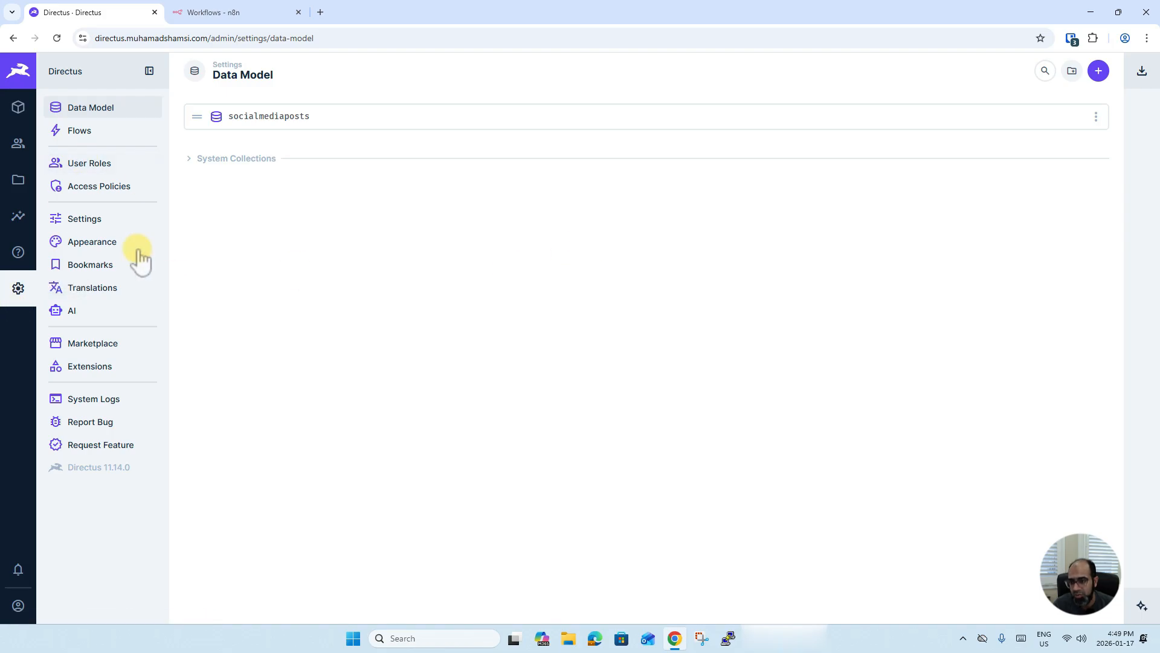
{"action": "left_click", "coordinate": [18, 148]}
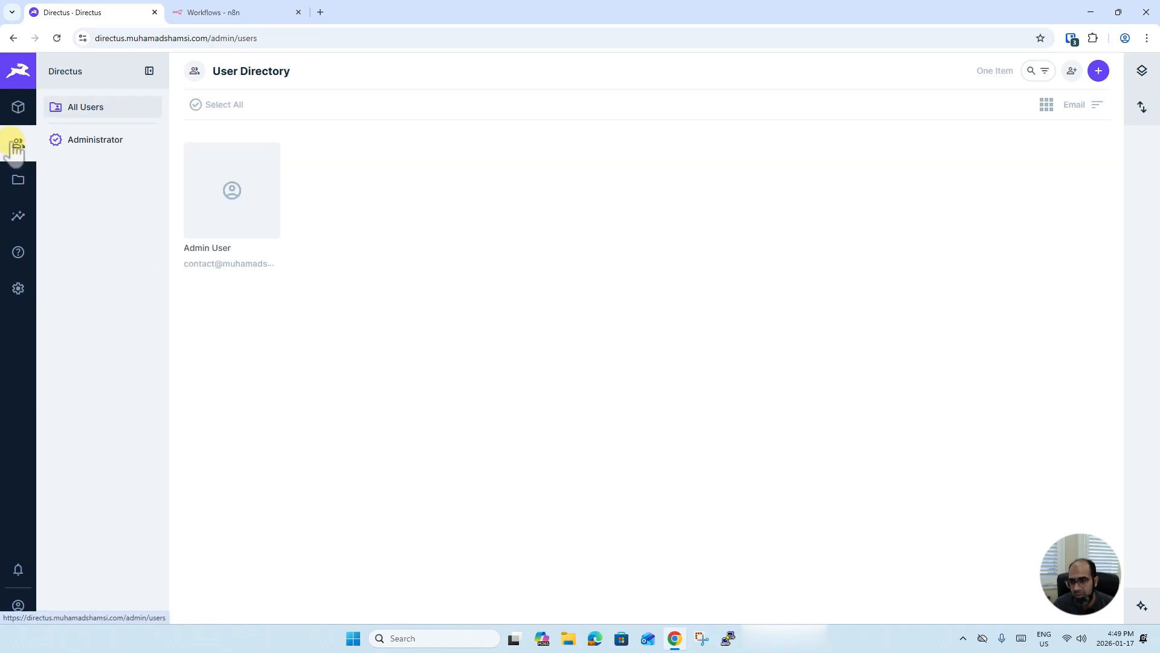
{"action": "left_click", "coordinate": [266, 206]}
{"action": "scroll", "coordinate": [748, 470], "scroll_direction": "down", "scroll_amount": 14}
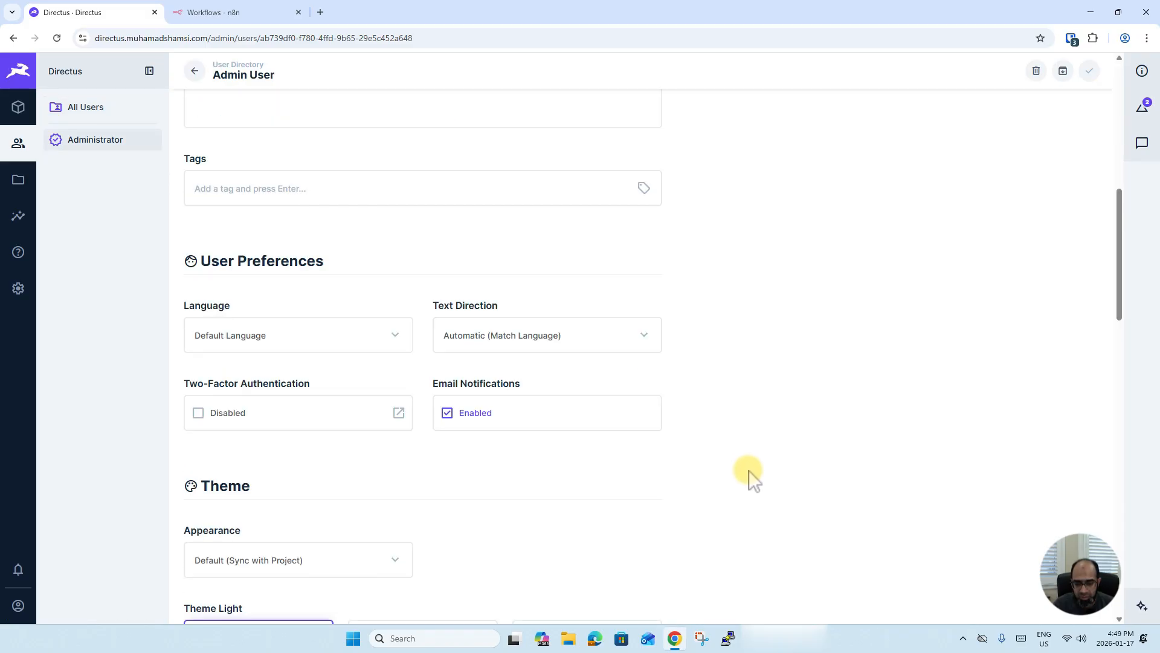
{"action": "scroll", "coordinate": [748, 471], "scroll_direction": "down", "scroll_amount": 15}
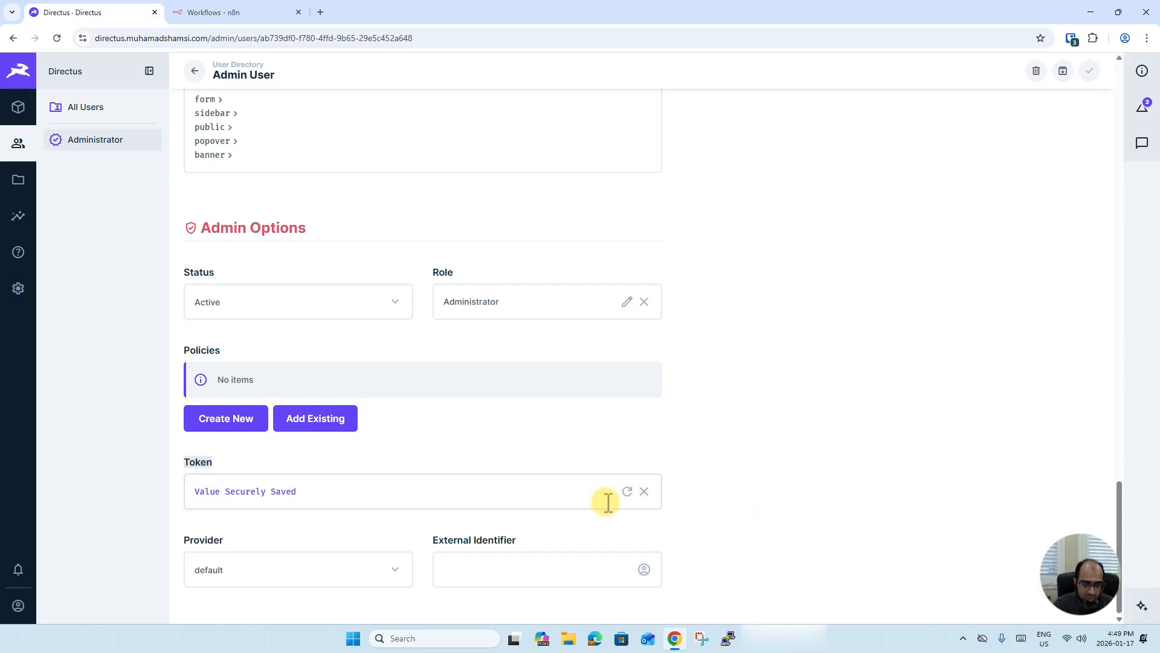
{"action": "left_click", "coordinate": [644, 491]}
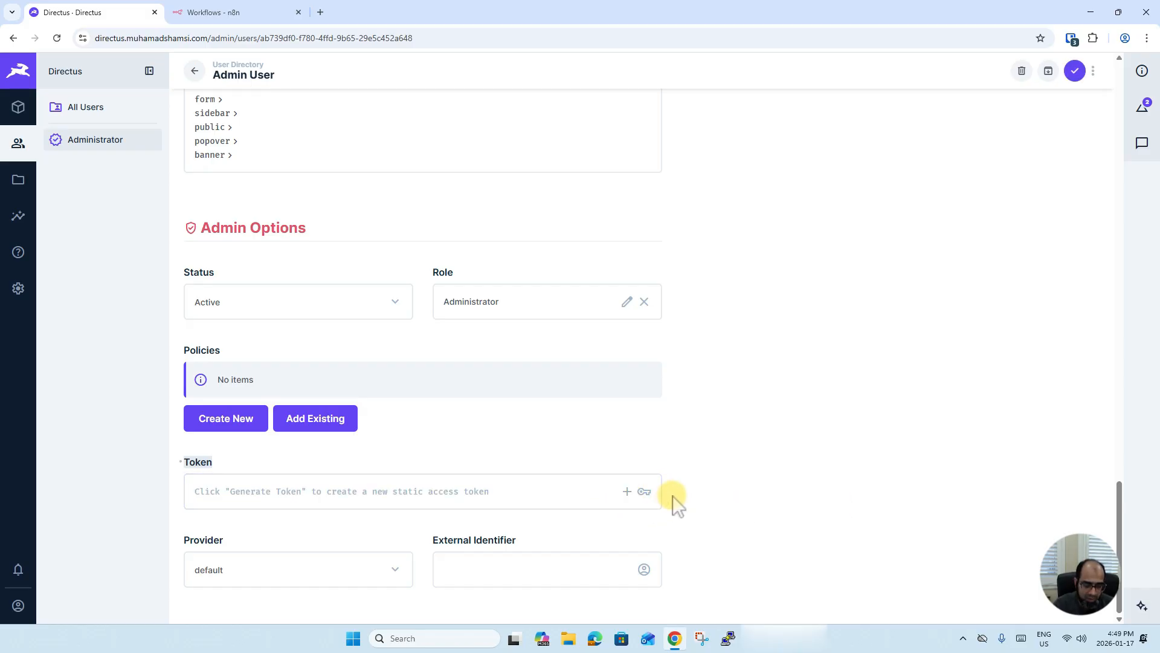
{"action": "left_click", "coordinate": [626, 492]}
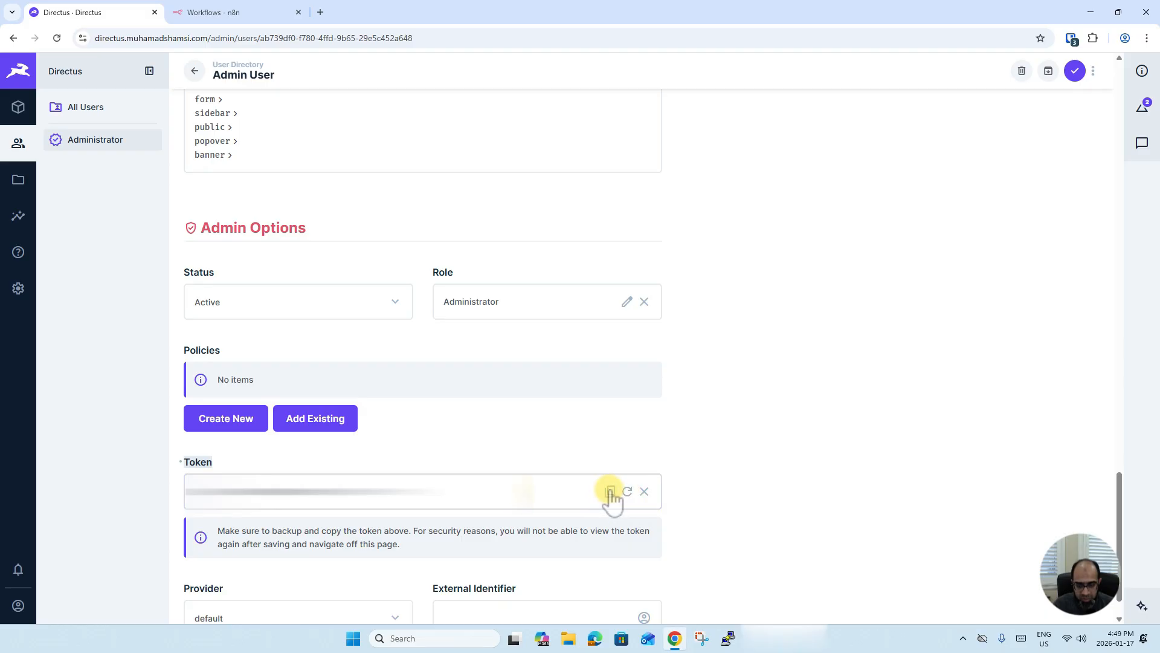
{"action": "left_click", "coordinate": [611, 491]}
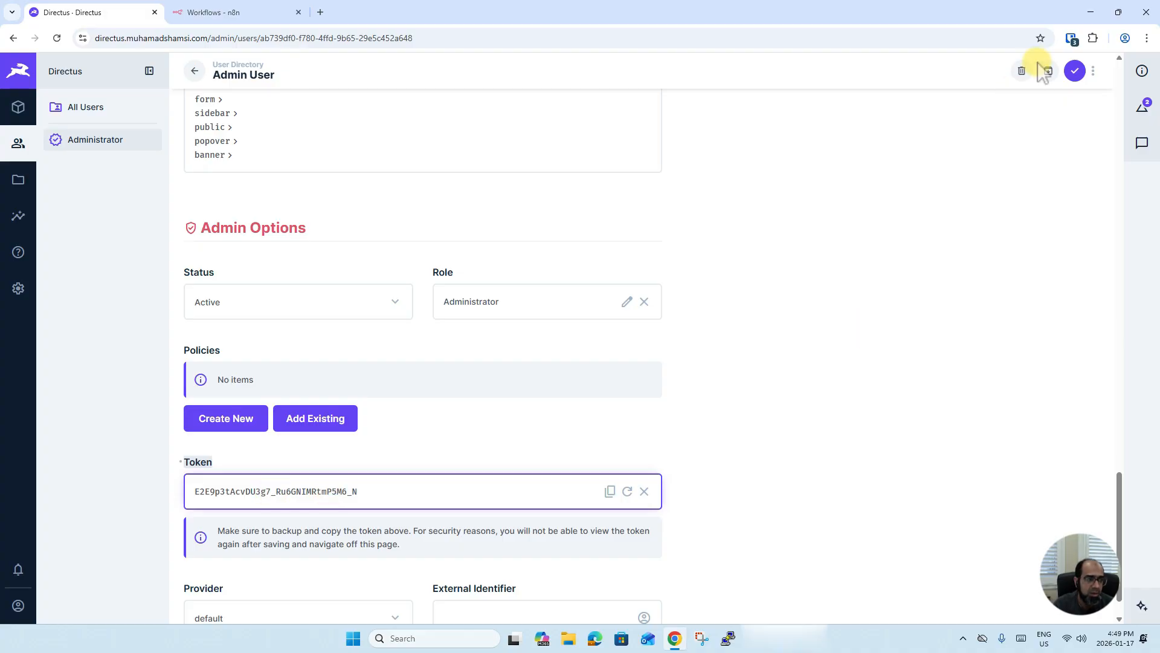
{"action": "left_click", "coordinate": [1075, 71]}
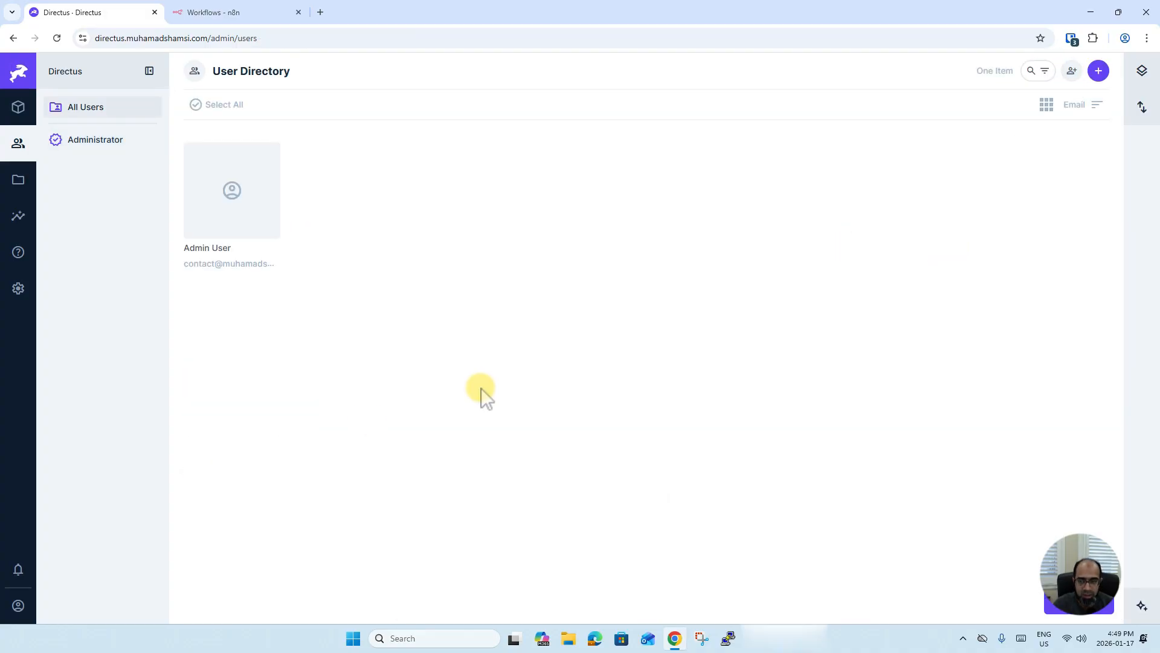
Step: Switch to n8n, start a workflow from scratch named "SocialMediaPost" and save it
{"action": "left_click", "coordinate": [184, 13]}
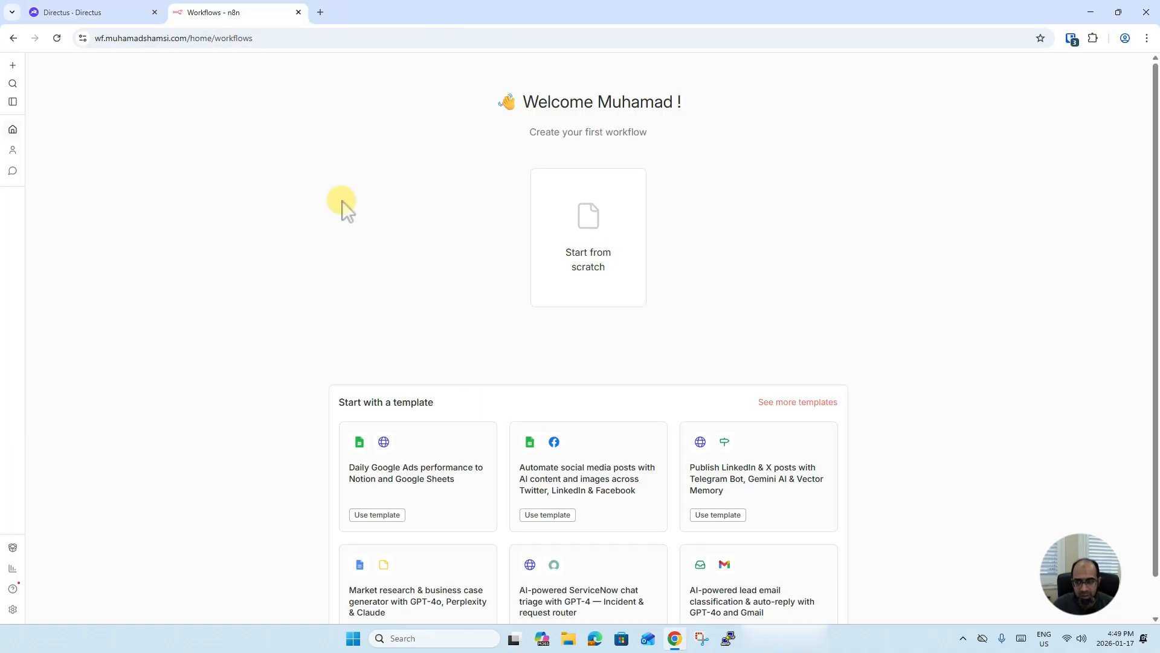
{"action": "left_click", "coordinate": [604, 243]}
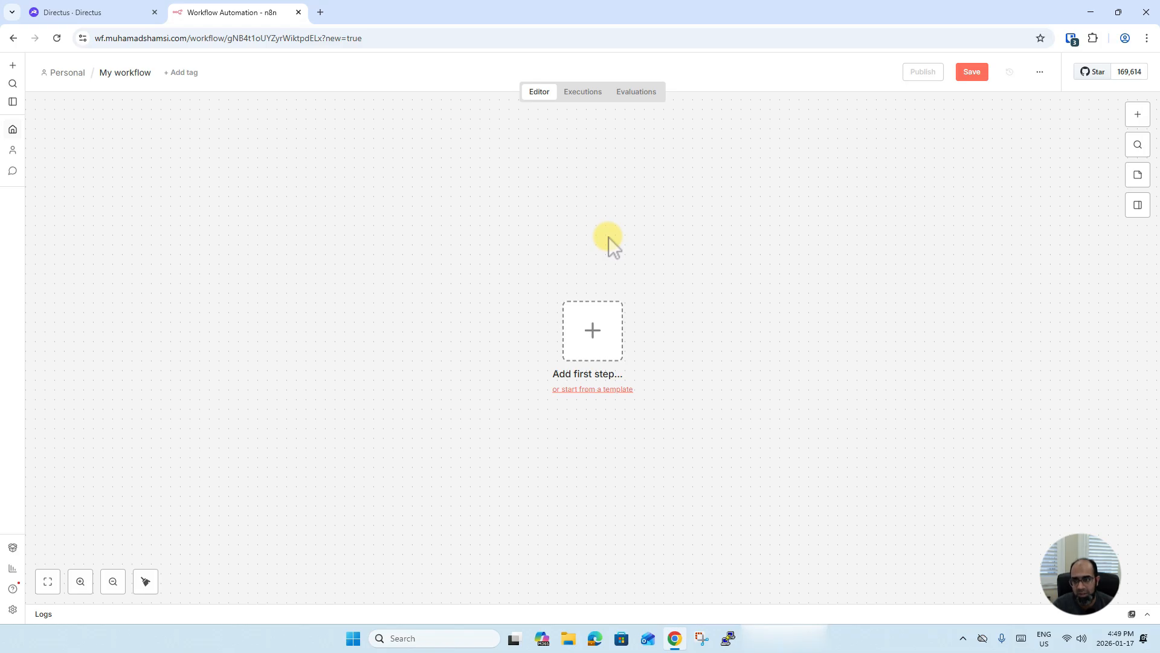
{"action": "left_click", "coordinate": [124, 72]}
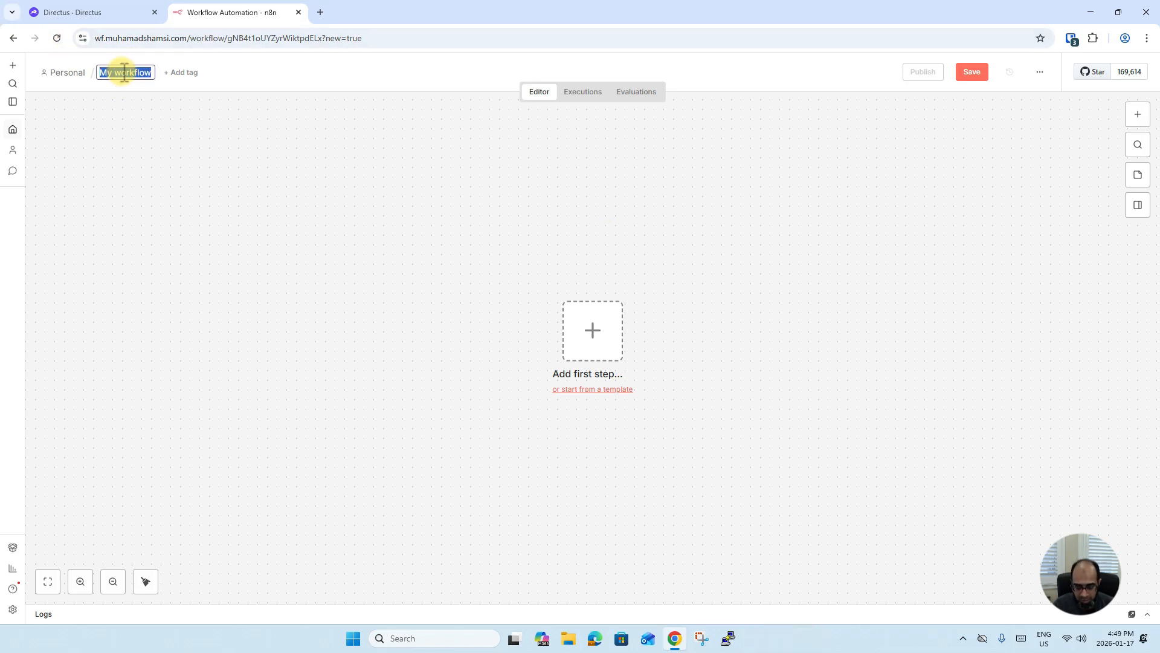
{"action": "type", "text": "Soc"}
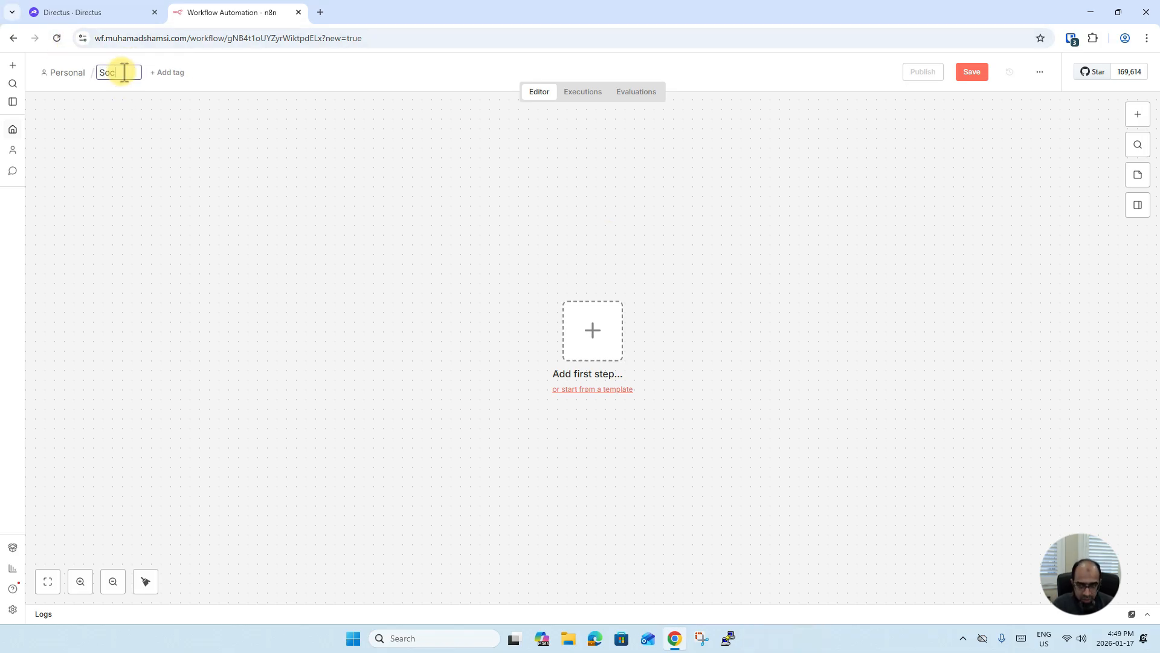
{"action": "key", "text": "BackSpace"}
{"action": "type", "text": "Social"}
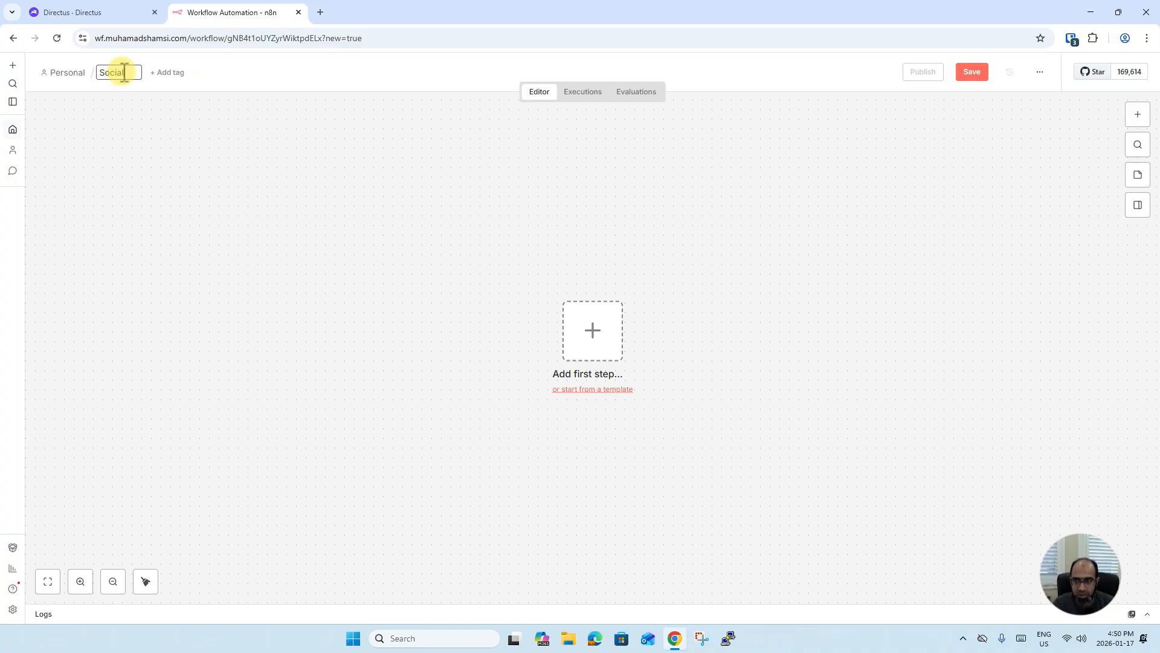
{"action": "type", "text": "Media"}
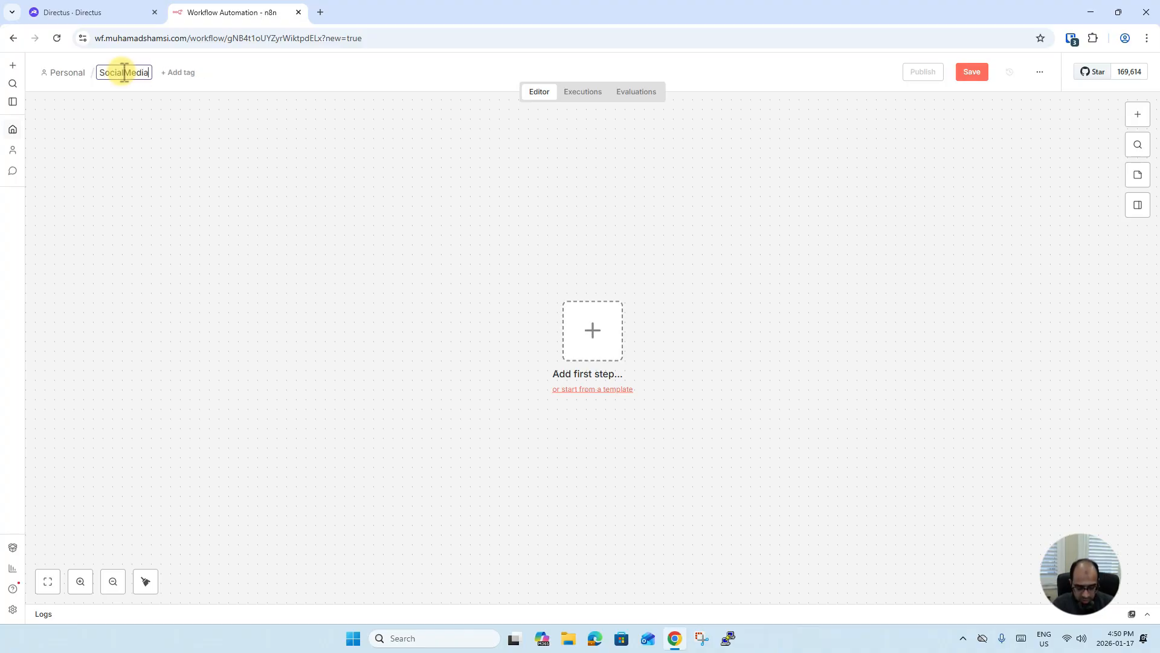
{"action": "type", "text": "P"}
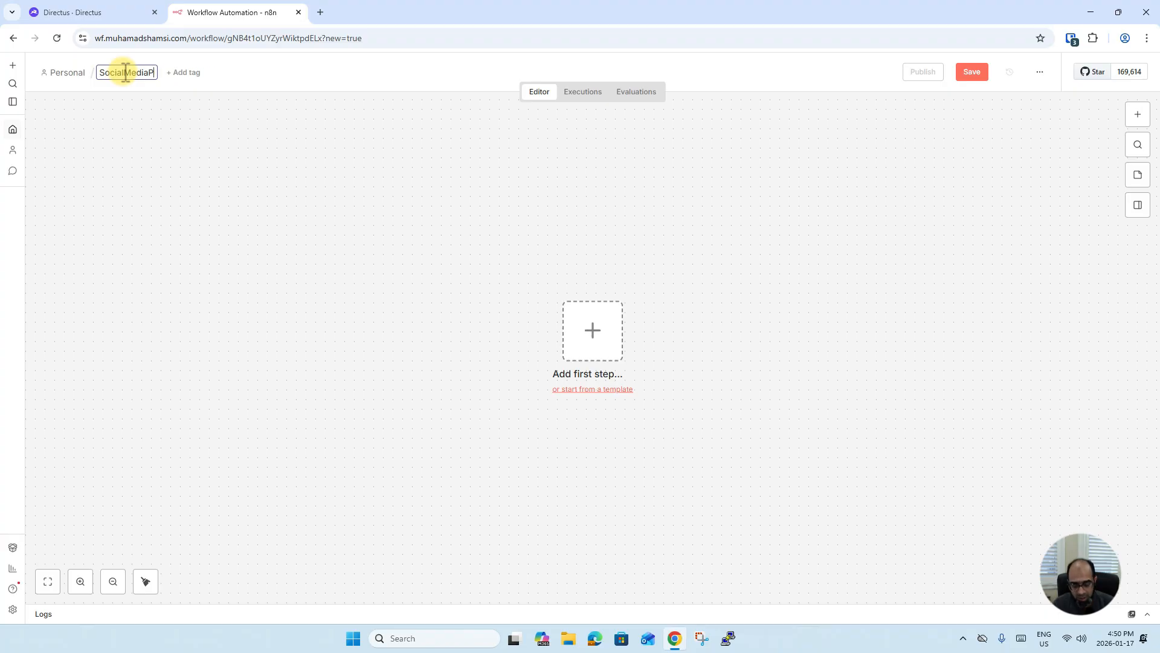
{"action": "type", "text": "Ostsst"}
{"action": "key", "text": "Return"}
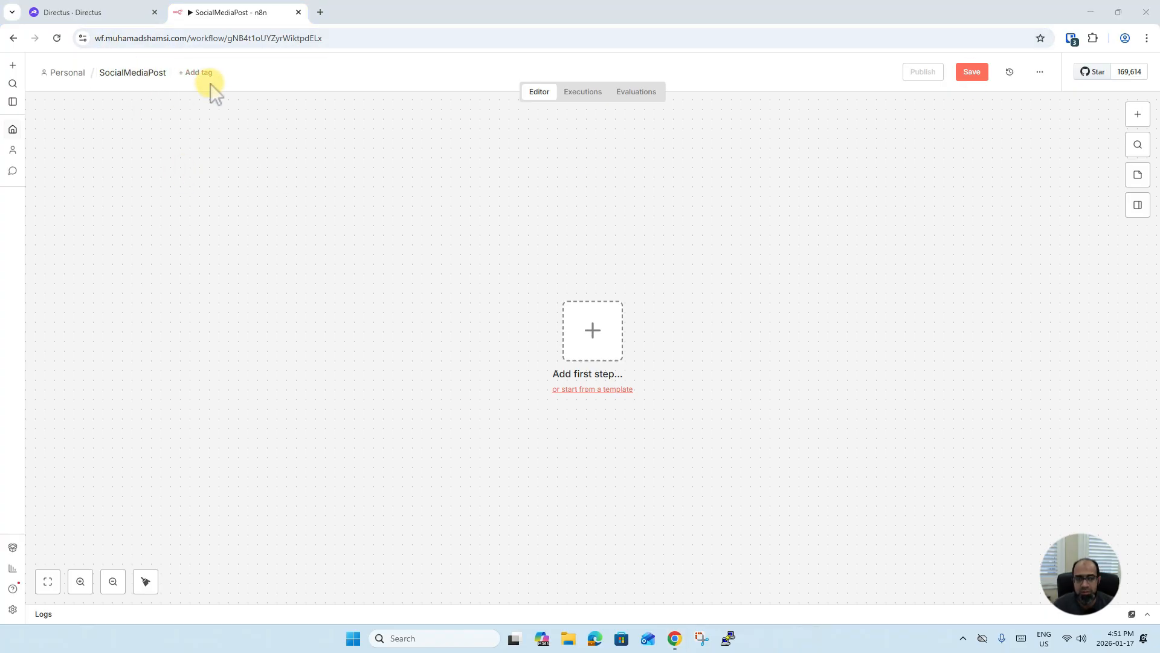
{"action": "left_click", "coordinate": [972, 73]}
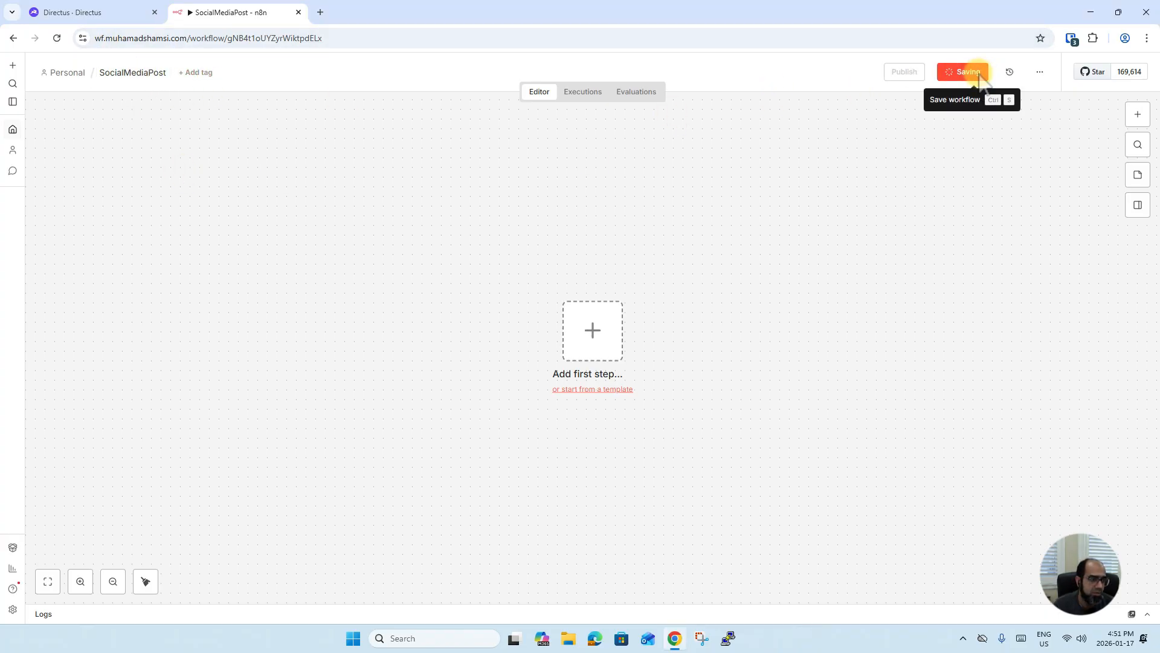
Step: Search the nodes for "http" and add an HTTP Request node to the workflow
{"action": "left_click", "coordinate": [1138, 115]}
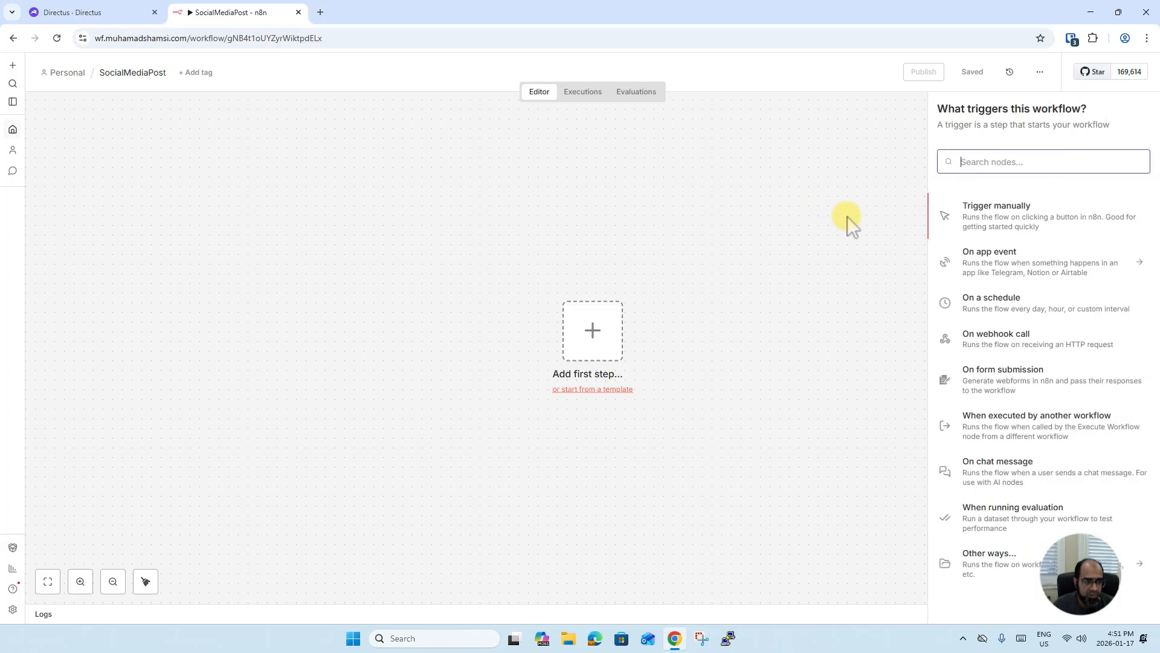
{"action": "type", "text": "https"}
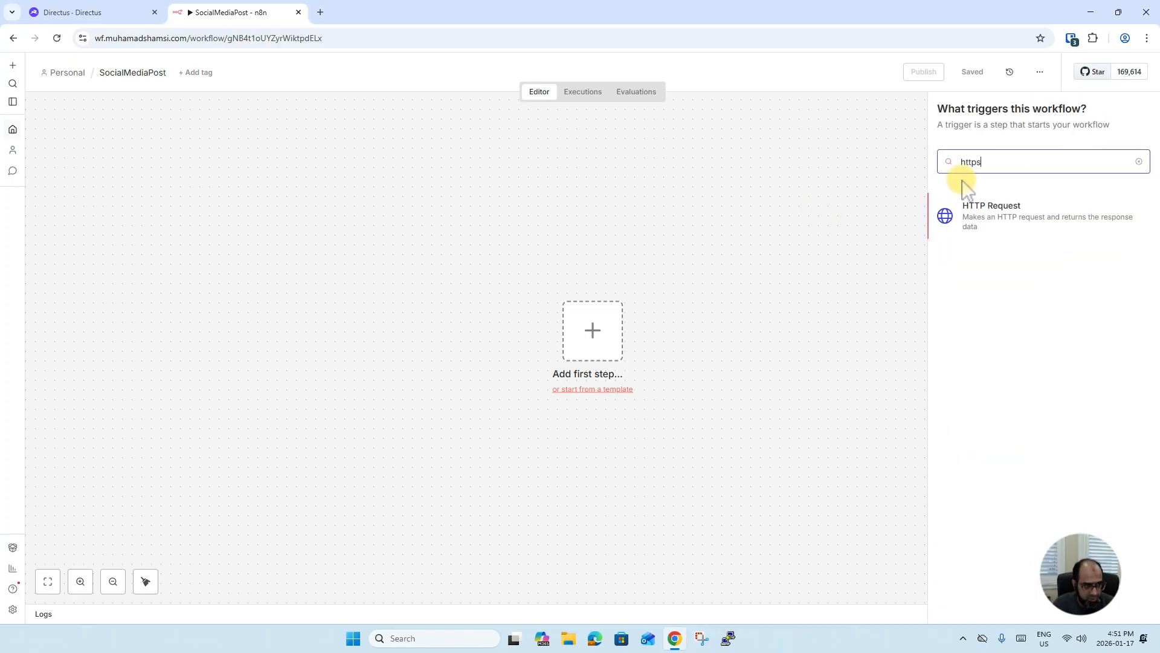
{"action": "key", "text": "BackSpace"}
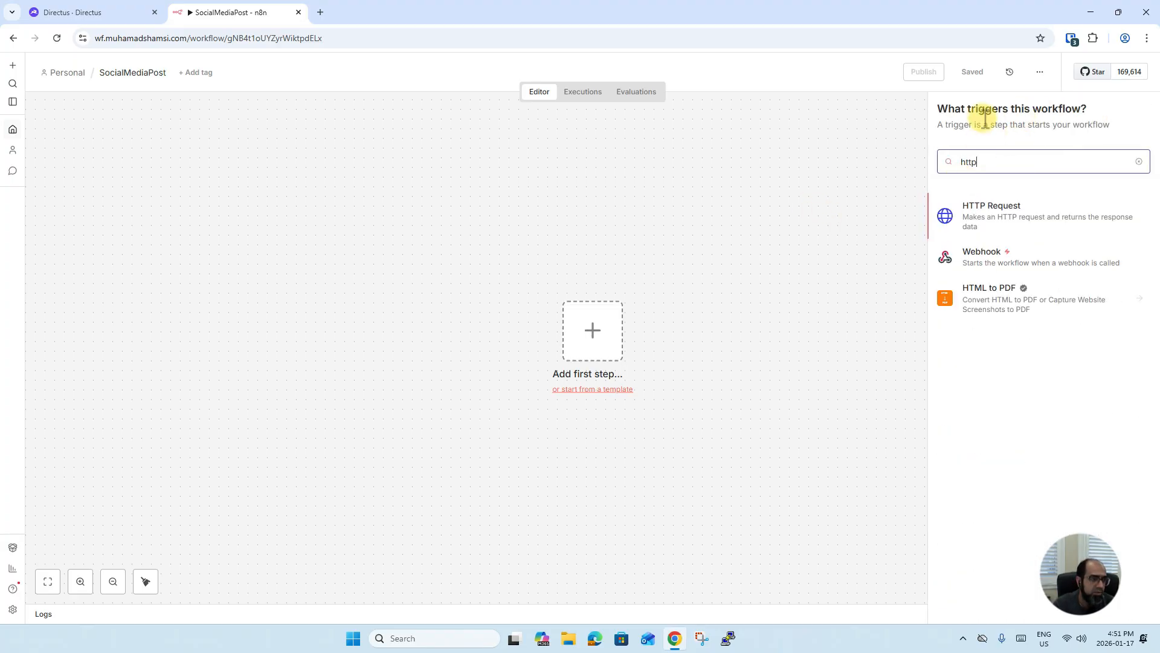
{"action": "left_click", "coordinate": [1020, 218]}
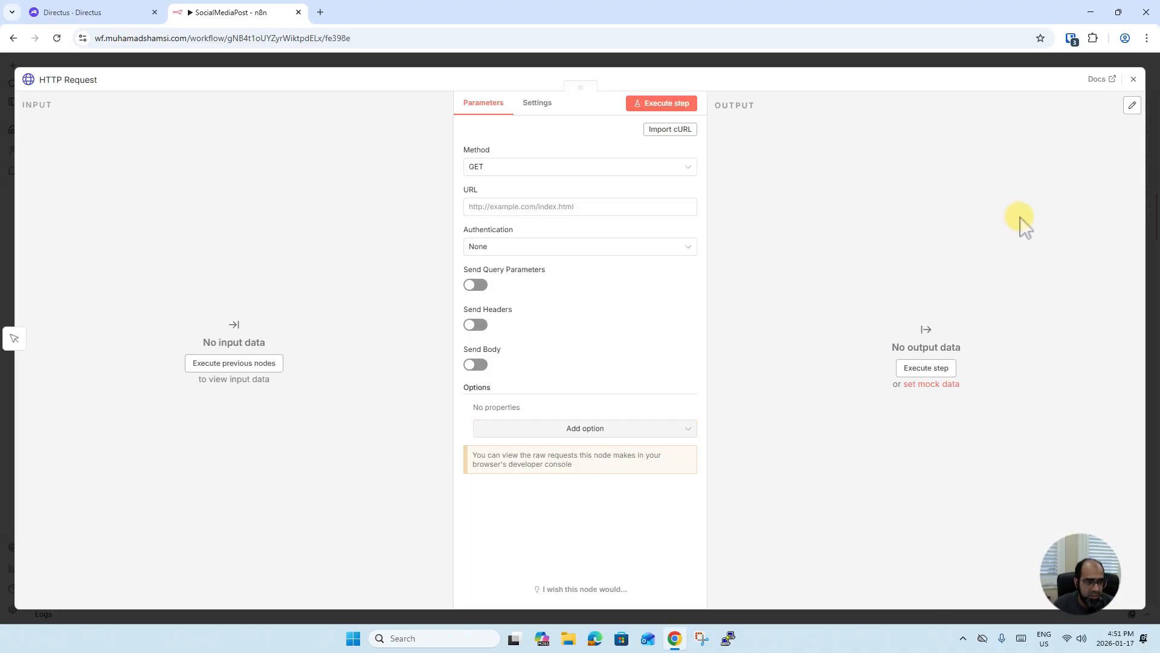
Step: Set the HTTP Request node's authentication to Generic Credential Type with Bearer Auth as the generic auth type
{"action": "left_click", "coordinate": [606, 248]}
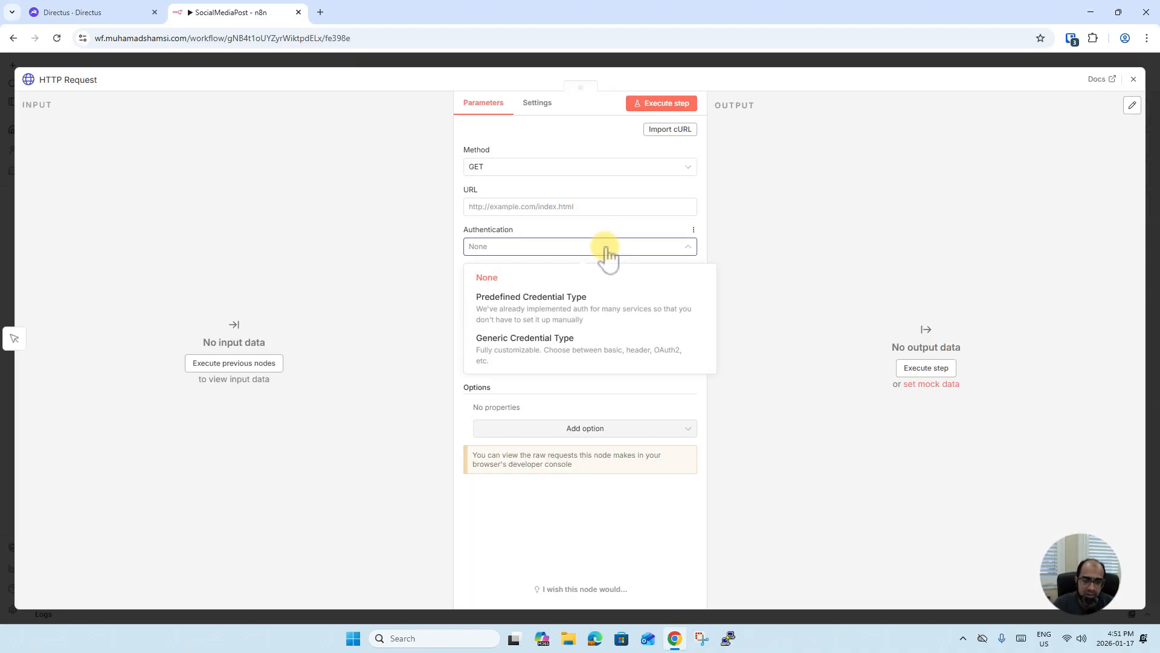
{"action": "left_click", "coordinate": [540, 360]}
{"action": "left_click", "coordinate": [506, 286]}
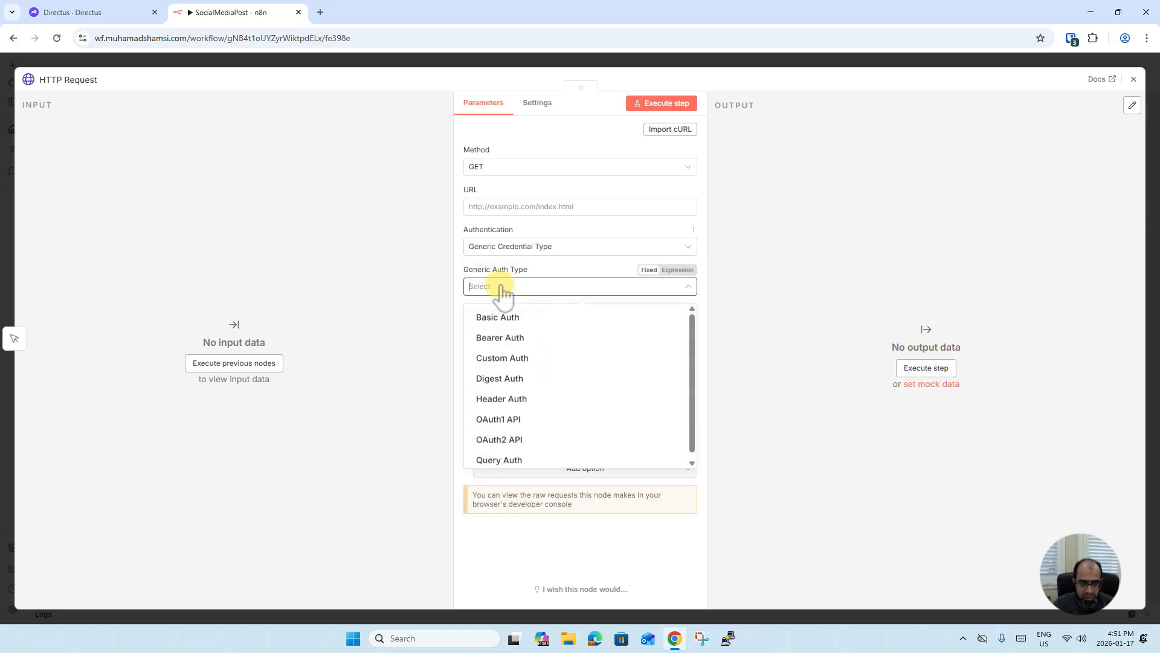
{"action": "left_click", "coordinate": [514, 340]}
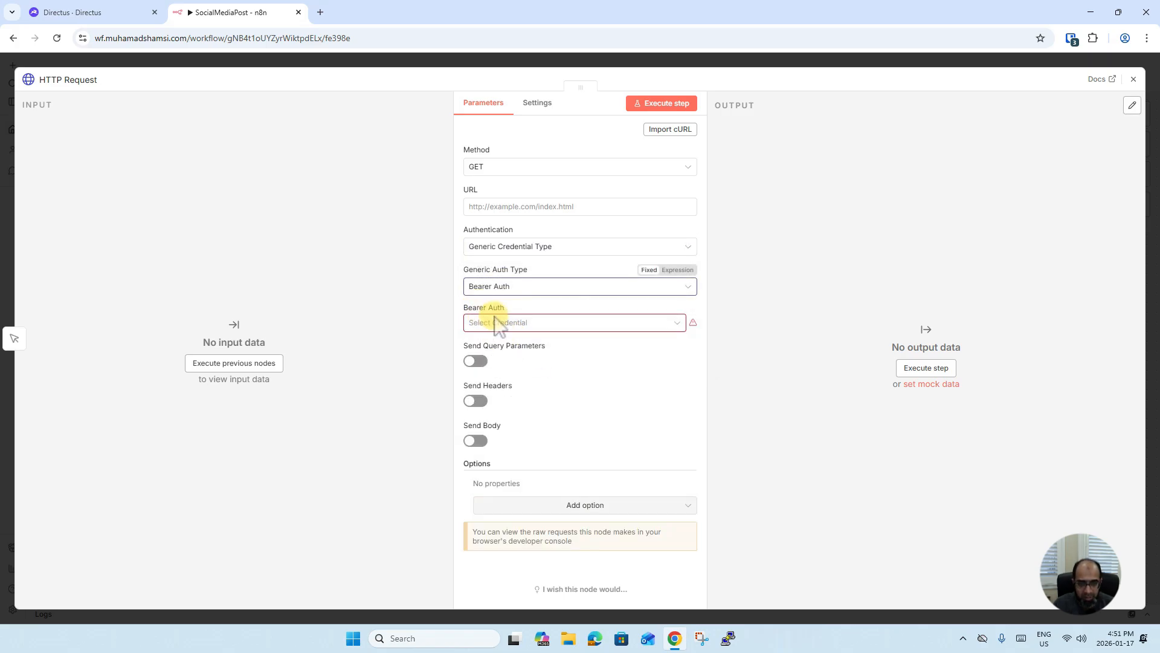
Step: Create a Bearer Auth credential named "DirectUs-Server" with the copied access token pasted as its bearer token, and save it
{"action": "left_click", "coordinate": [604, 324]}
{"action": "left_click", "coordinate": [559, 355]}
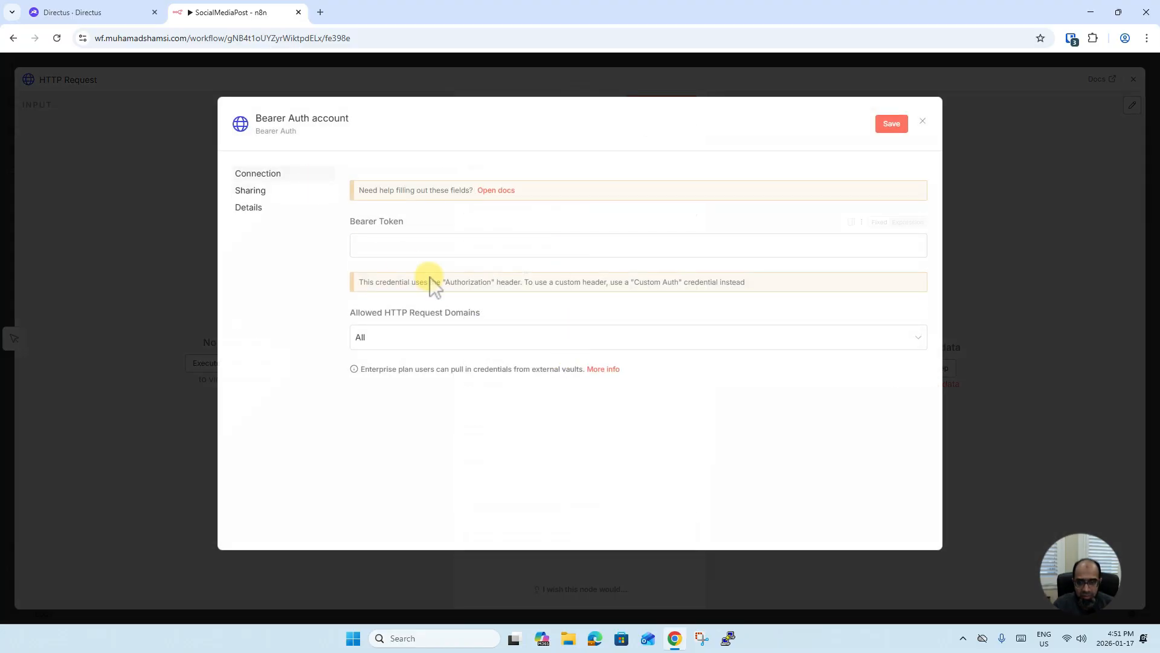
{"action": "left_click", "coordinate": [402, 246]}
{"action": "key", "text": "ctrl+v"}
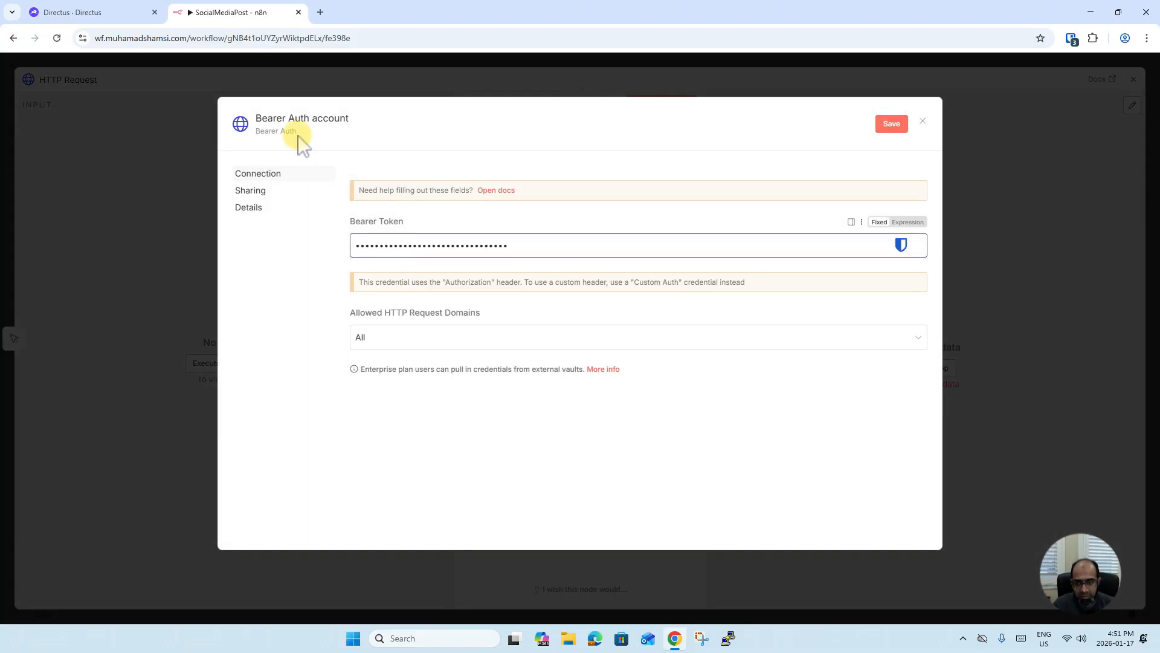
{"action": "left_click", "coordinate": [282, 119]}
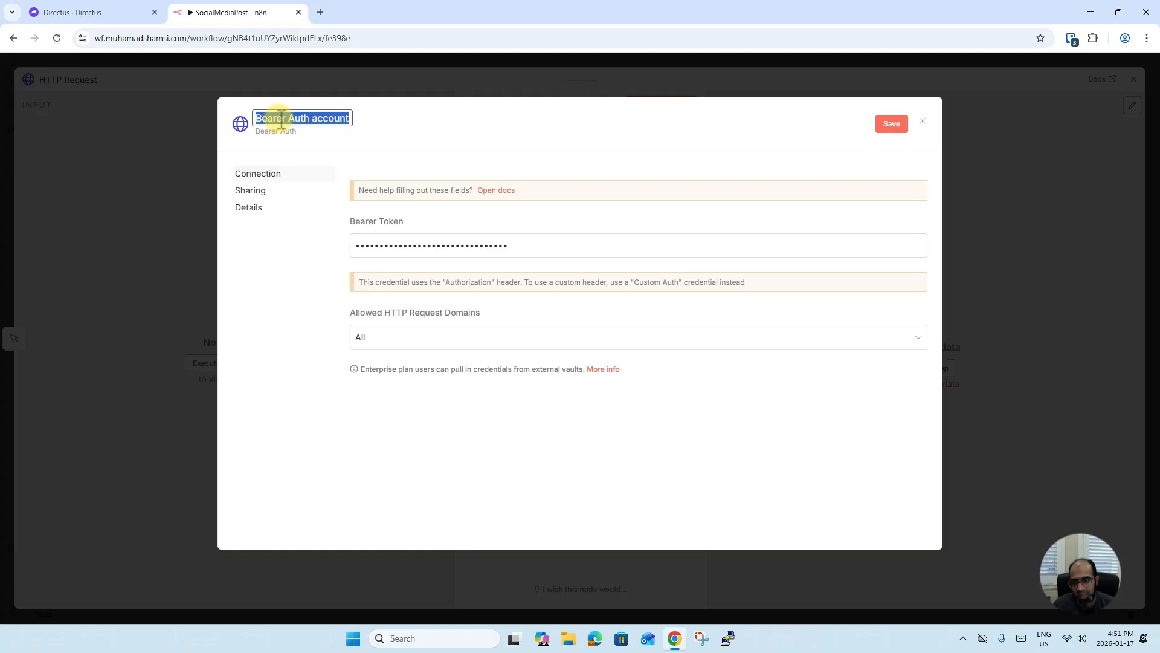
{"action": "type", "text": "DirectUs-Server"}
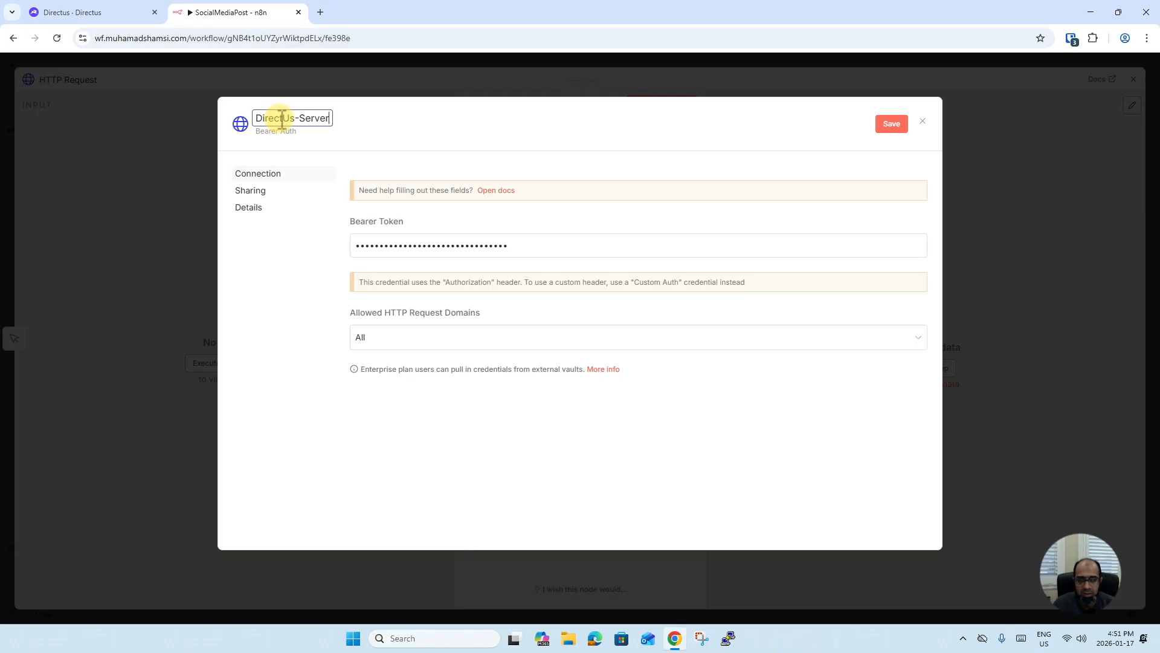
{"action": "left_click", "coordinate": [891, 123]}
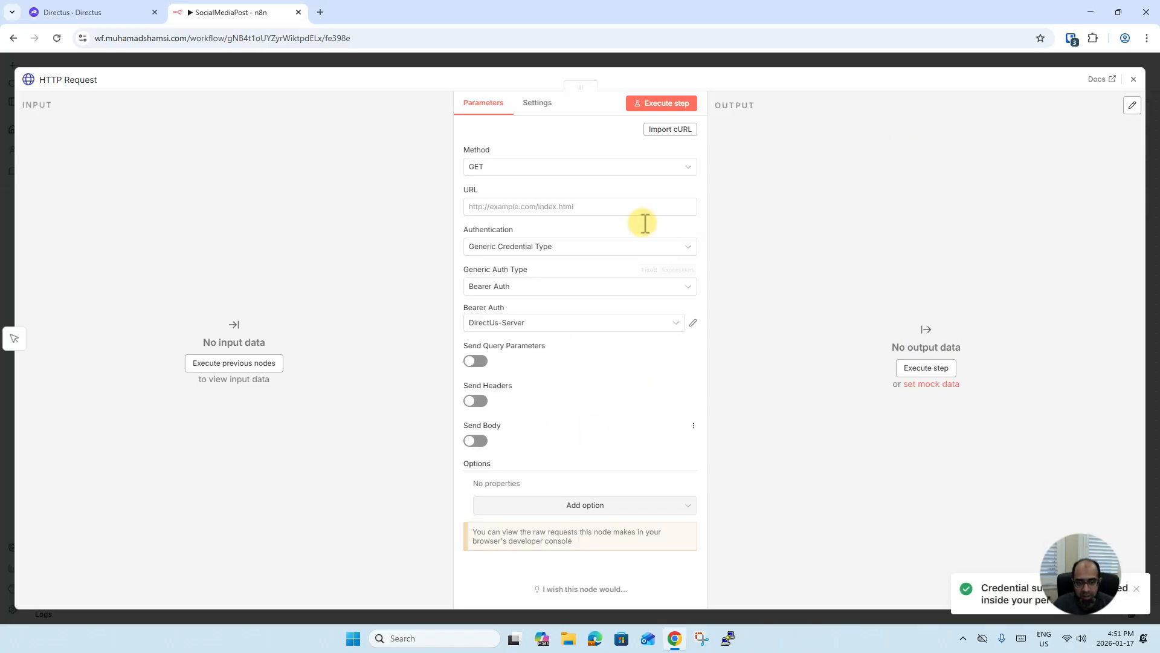
Step: Switch to Directus and open the test item in the Socialmediaposts content
{"action": "left_click", "coordinate": [592, 206]}
{"action": "left_click", "coordinate": [509, 172]}
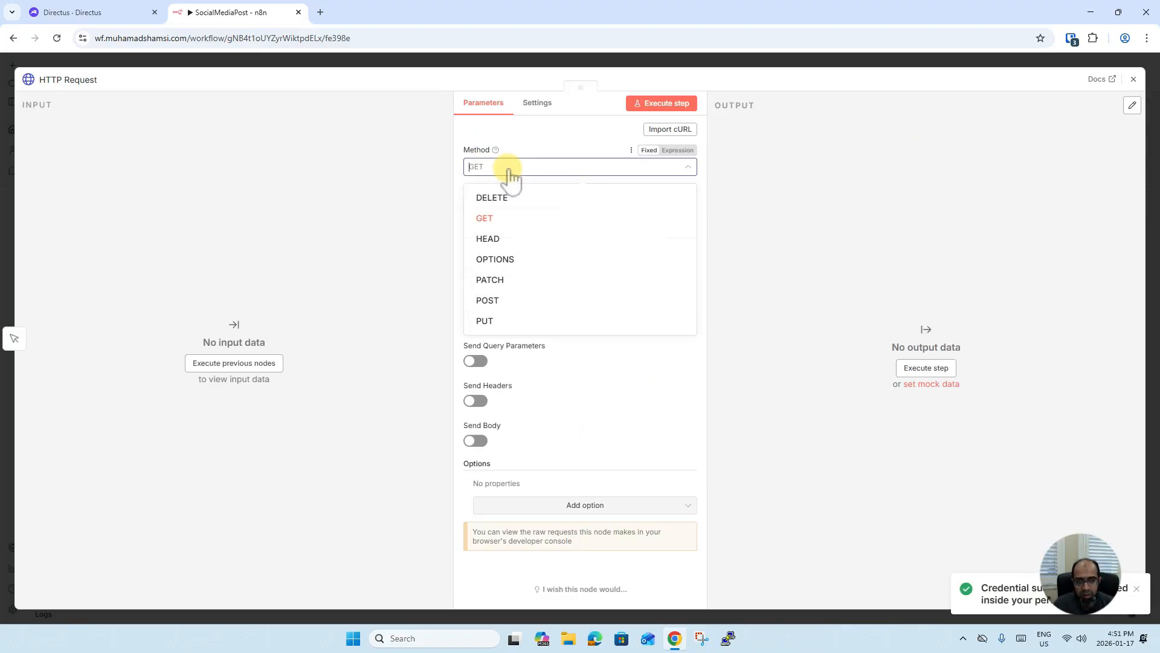
{"action": "left_click", "coordinate": [509, 172]}
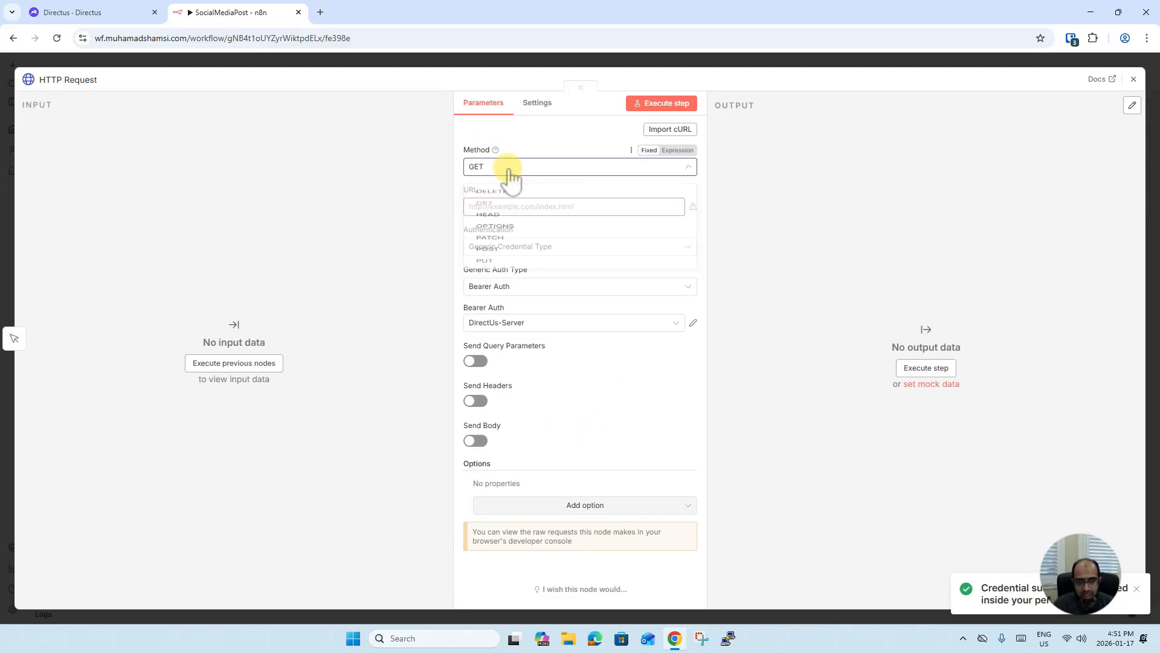
{"action": "left_click", "coordinate": [93, 13]}
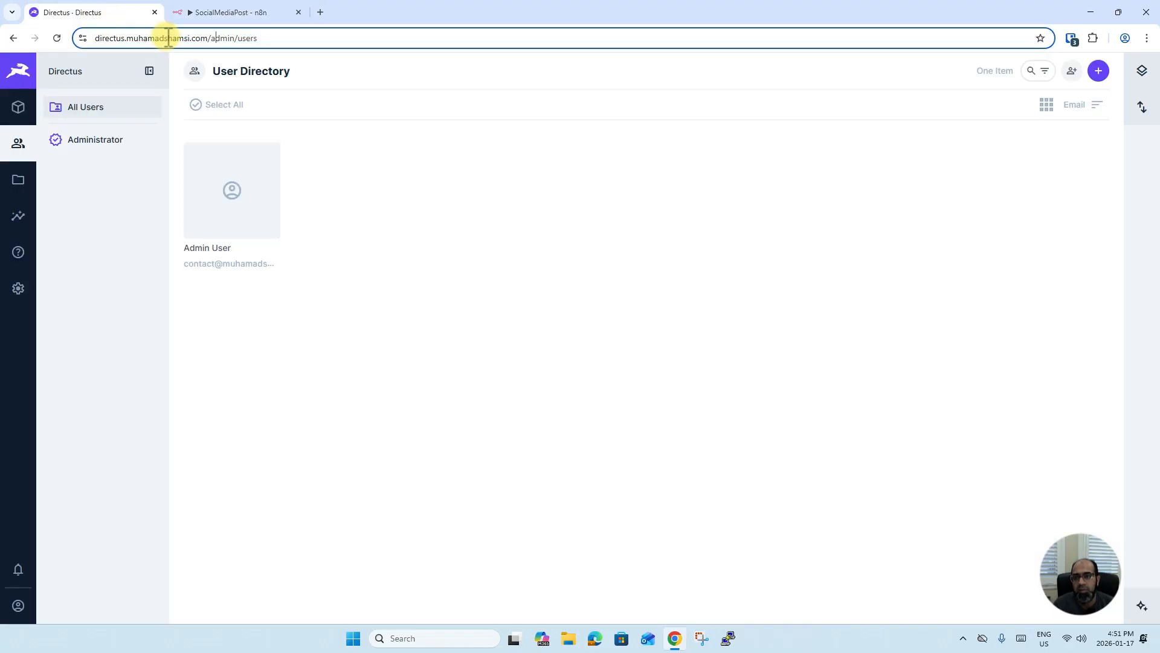
{"action": "left_click", "coordinate": [18, 107]}
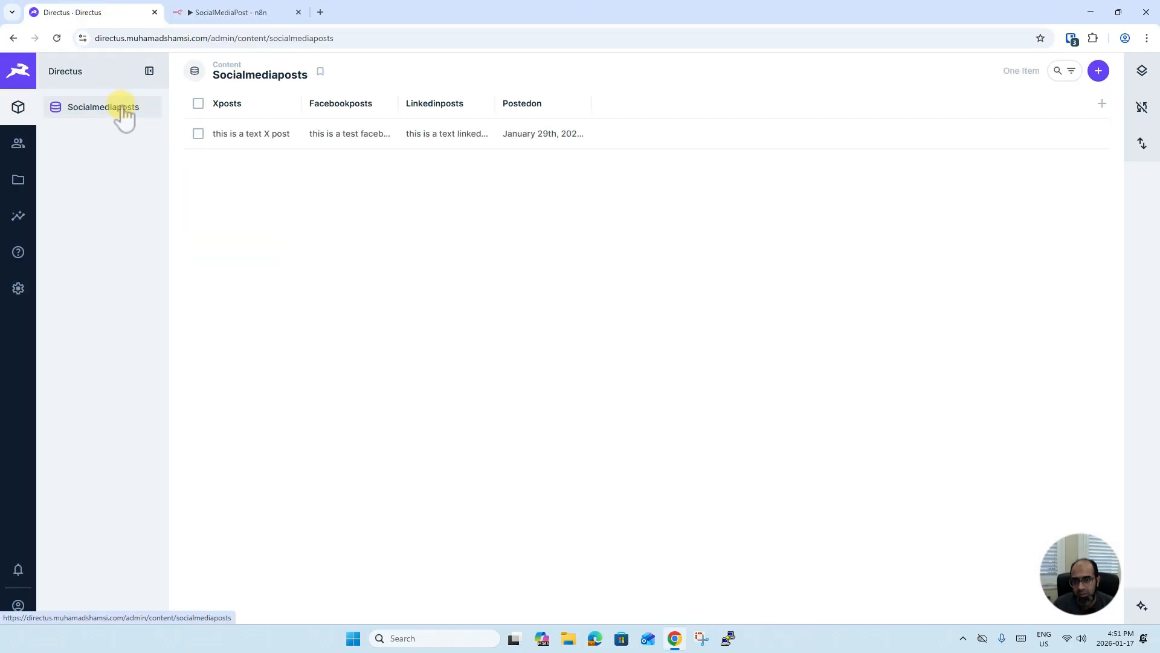
{"action": "left_click", "coordinate": [310, 38]}
{"action": "right_click", "coordinate": [311, 38]}
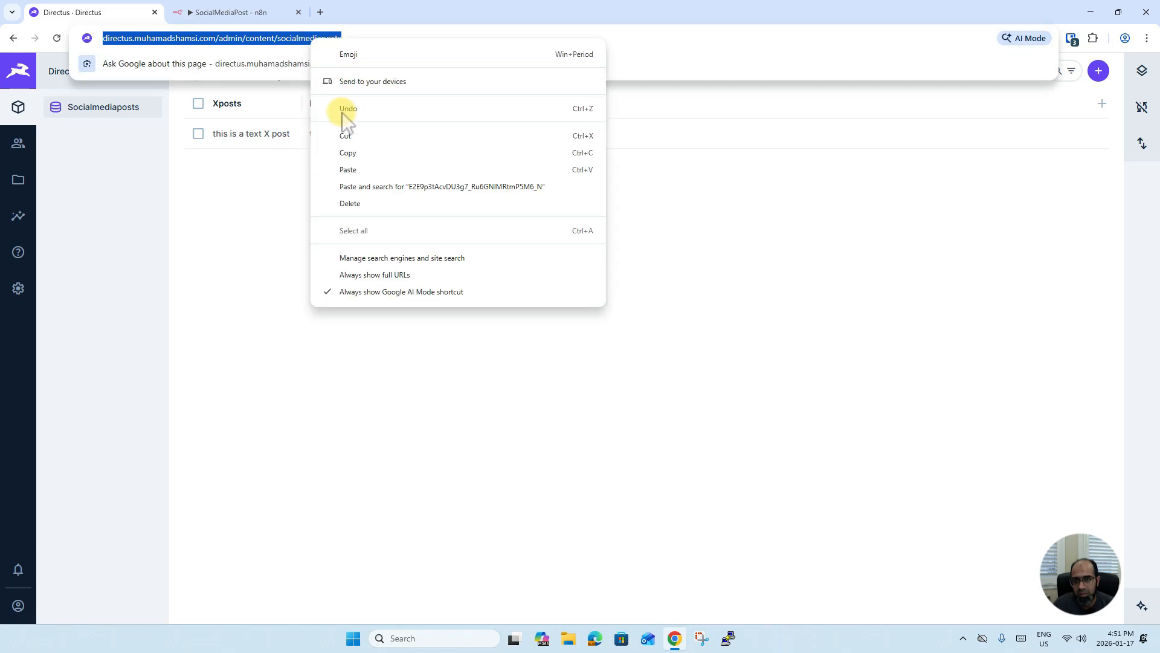
{"action": "left_click", "coordinate": [233, 148]}
{"action": "left_click", "coordinate": [233, 136]}
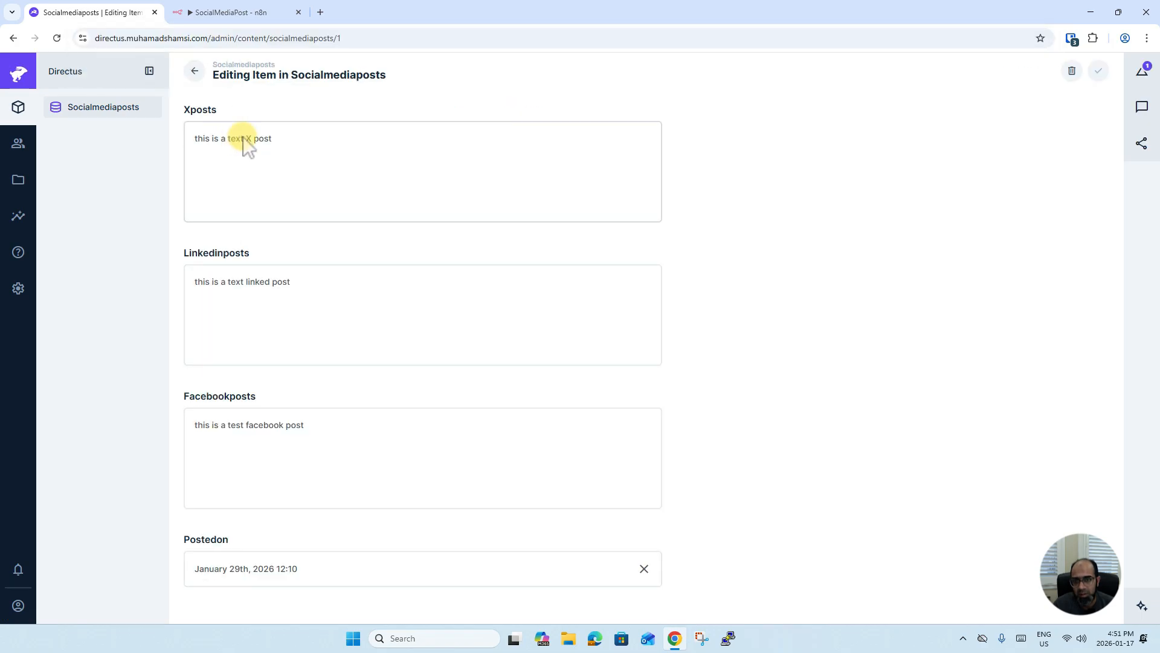
Step: Copy the Directus server's base address into the HTTP Request node's URL in n8n and append "items/" to it
{"action": "left_click", "coordinate": [321, 38]}
{"action": "left_click", "coordinate": [227, 38]}
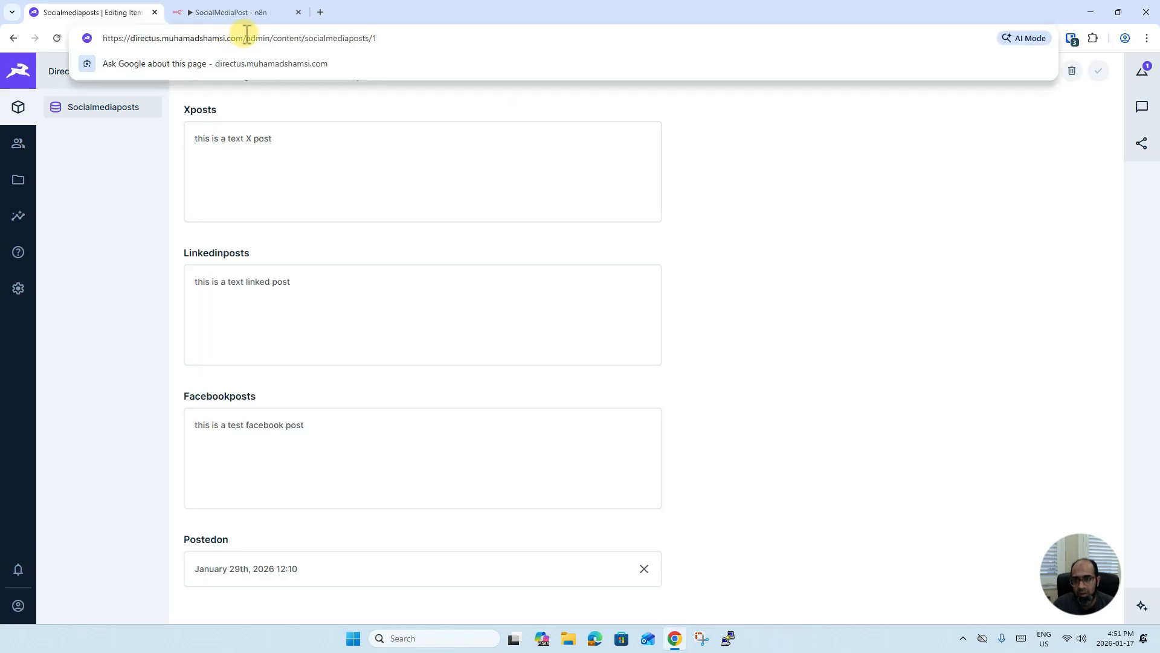
{"action": "left_click_drag", "start_coordinate": [247, 33], "coordinate": [109, 37]}
{"action": "key", "text": "ctrl+c"}
{"action": "left_click", "coordinate": [197, 12]}
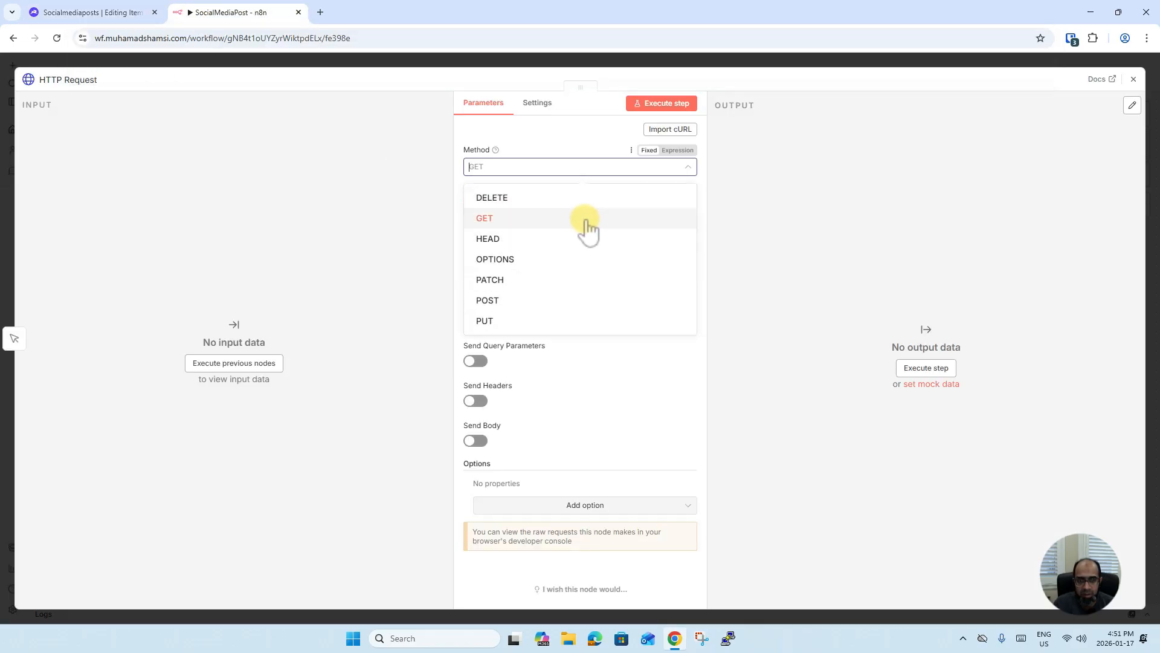
{"action": "left_click", "coordinate": [536, 166]}
{"action": "left_click", "coordinate": [536, 206]}
{"action": "key", "text": "ctrl+v"}
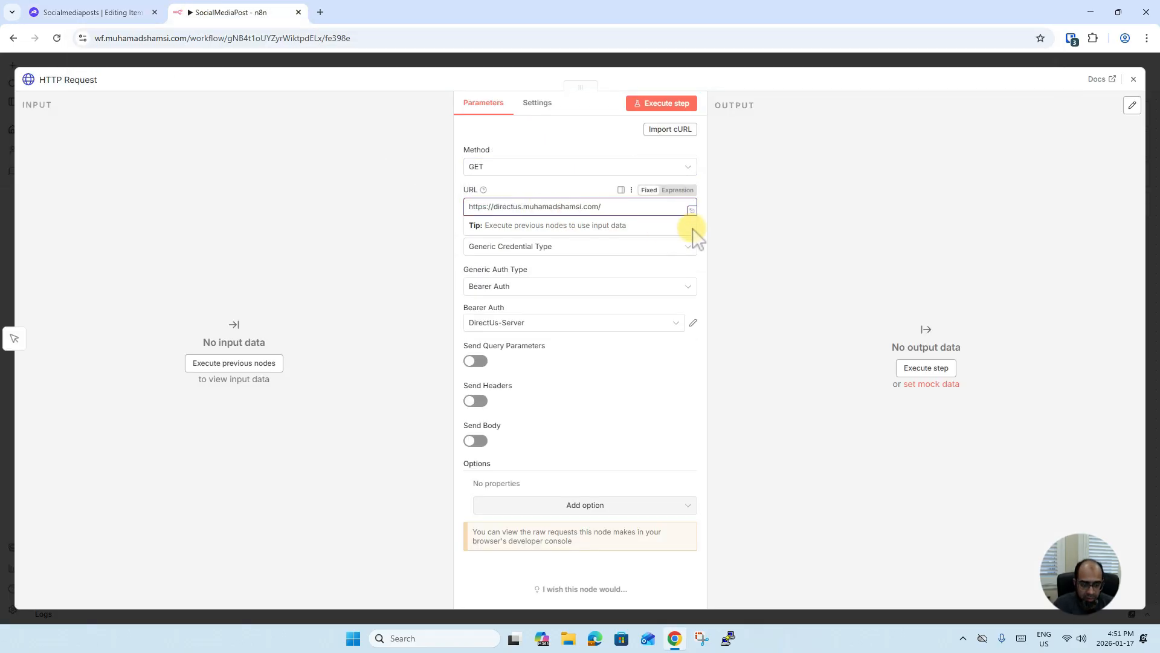
{"action": "type", "text": "items/"}
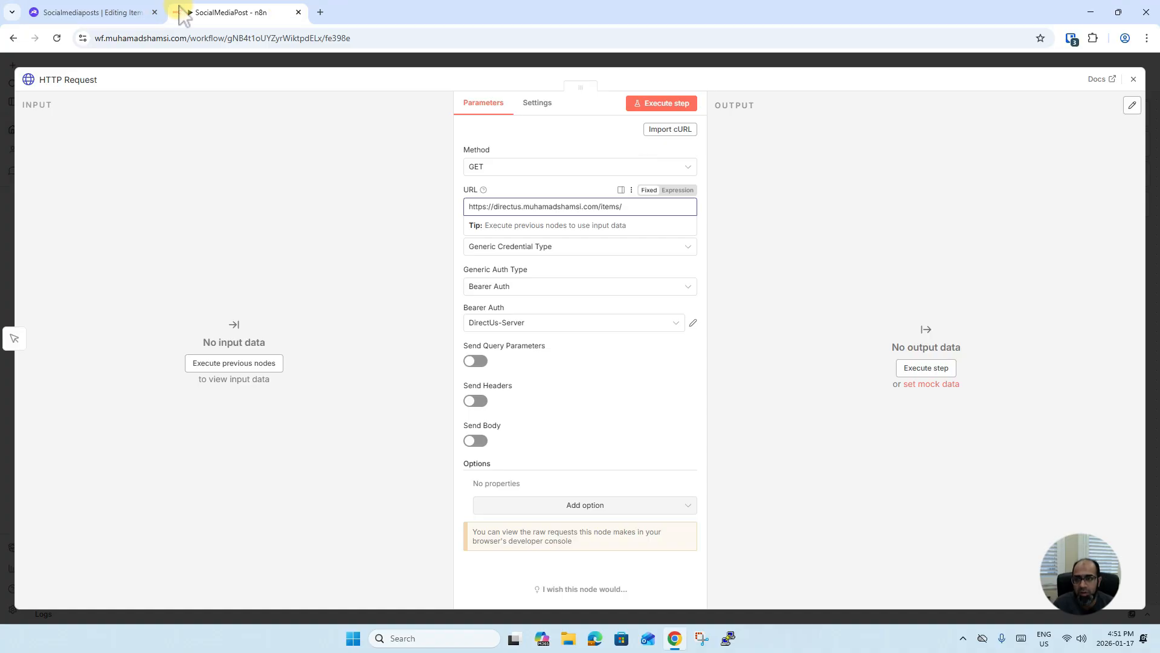
Step: Copy the collection name "socialmediaposts" from the Directus page address and append it to the HTTP Request node's URL in n8n
{"action": "left_click", "coordinate": [114, 13]}
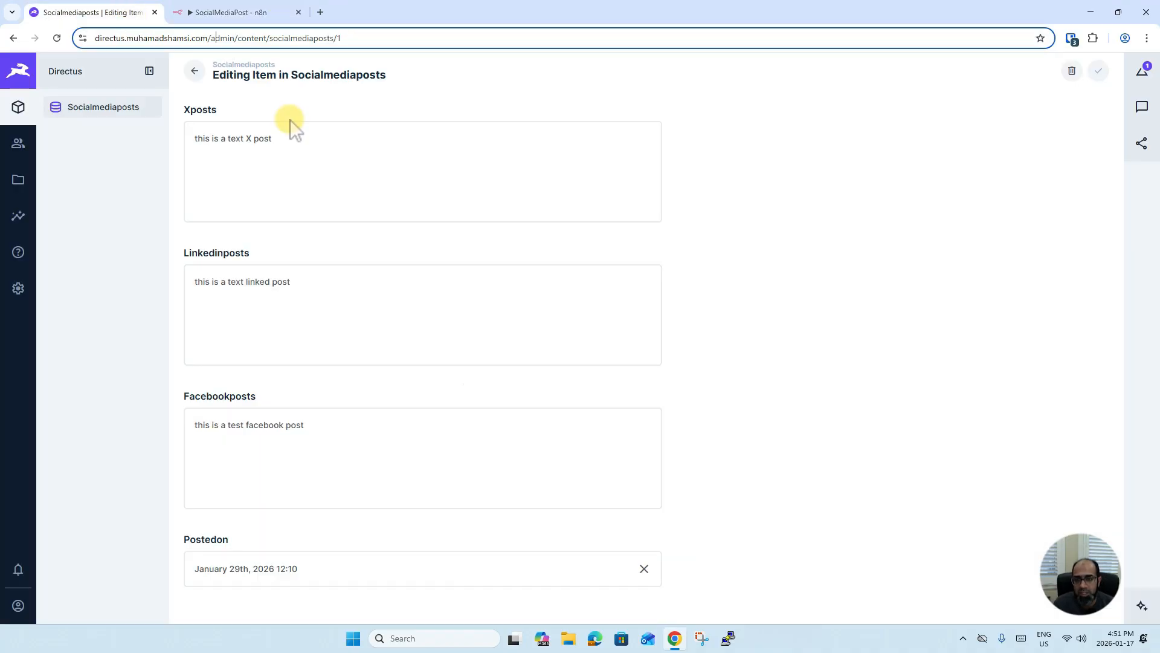
{"action": "left_click", "coordinate": [105, 109]}
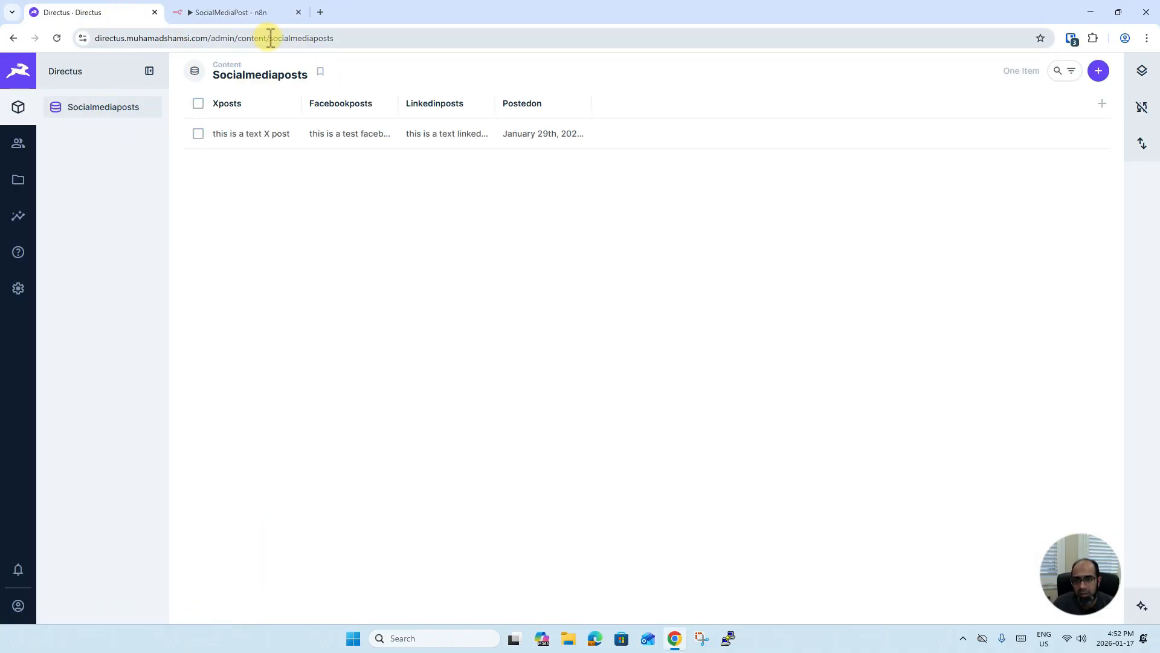
{"action": "left_click_drag", "start_coordinate": [269, 38], "coordinate": [340, 38]}
{"action": "key", "text": "ctrl+c"}
{"action": "left_click", "coordinate": [236, 12]}
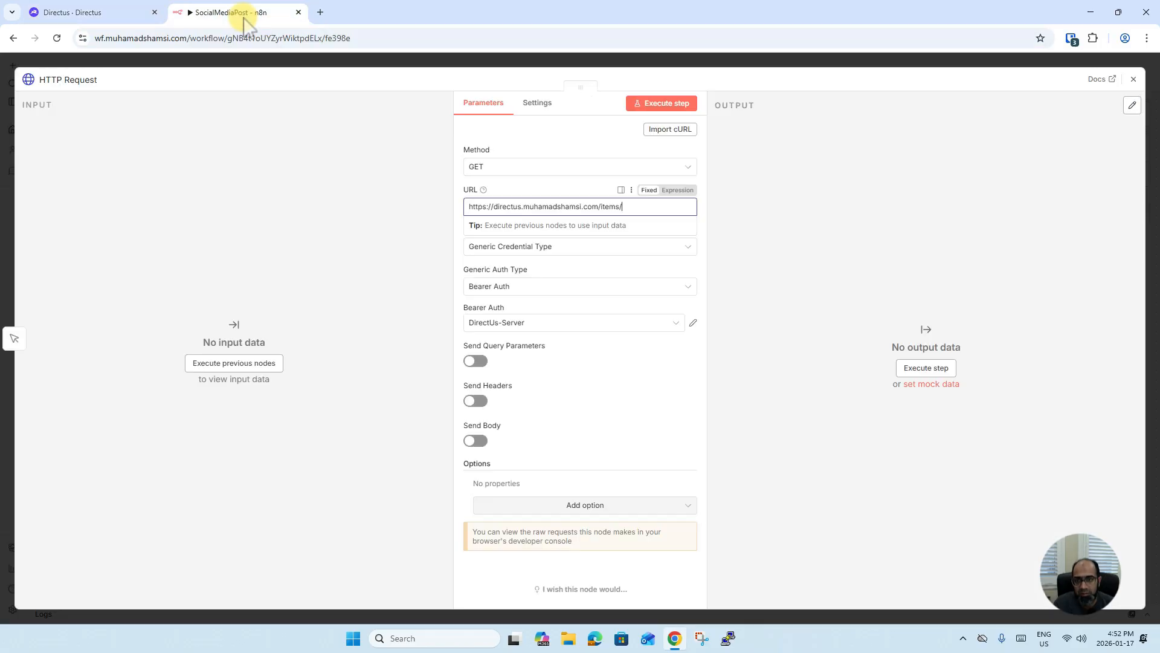
{"action": "key", "text": "ctrl+v"}
{"action": "left_click", "coordinate": [607, 441]}
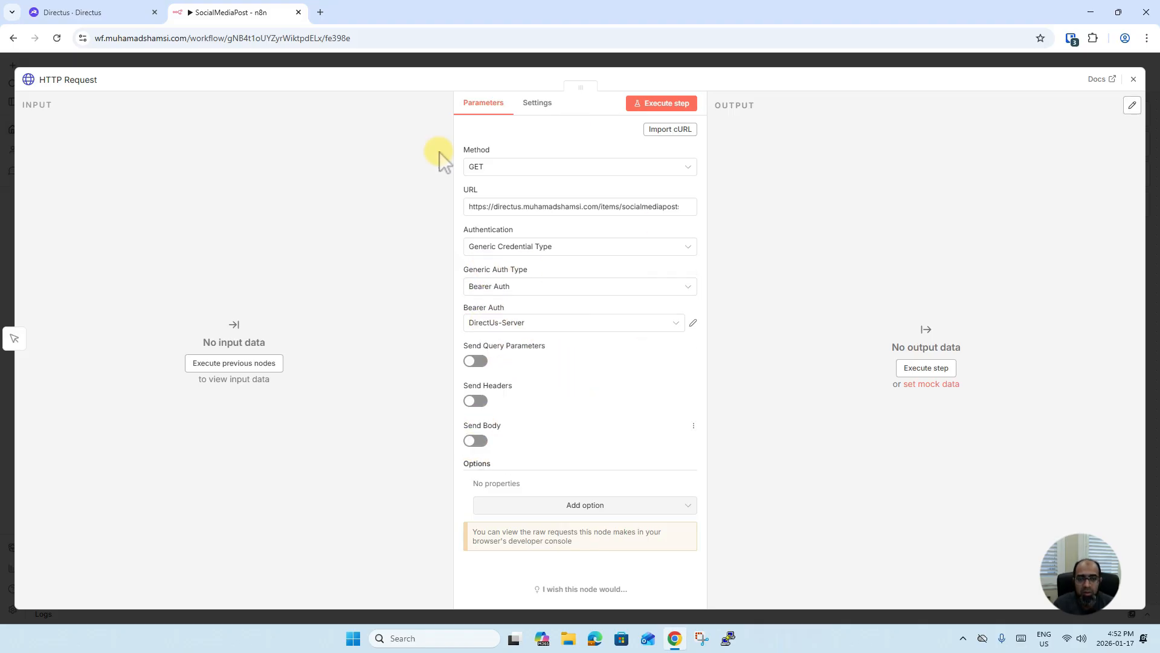
Step: Execute the HTTP Request step and compare its returned fields with the test item opened in Directus
{"action": "left_click", "coordinate": [657, 104]}
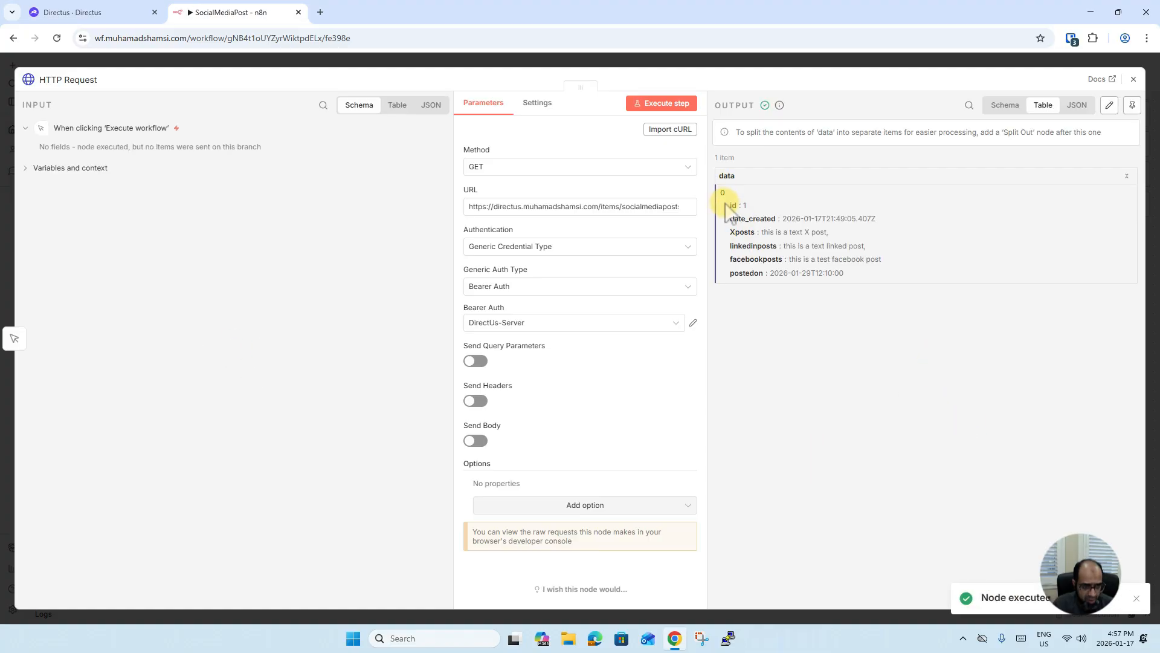
{"action": "left_click_drag", "start_coordinate": [729, 204], "coordinate": [867, 272]}
{"action": "left_click", "coordinate": [93, 12]}
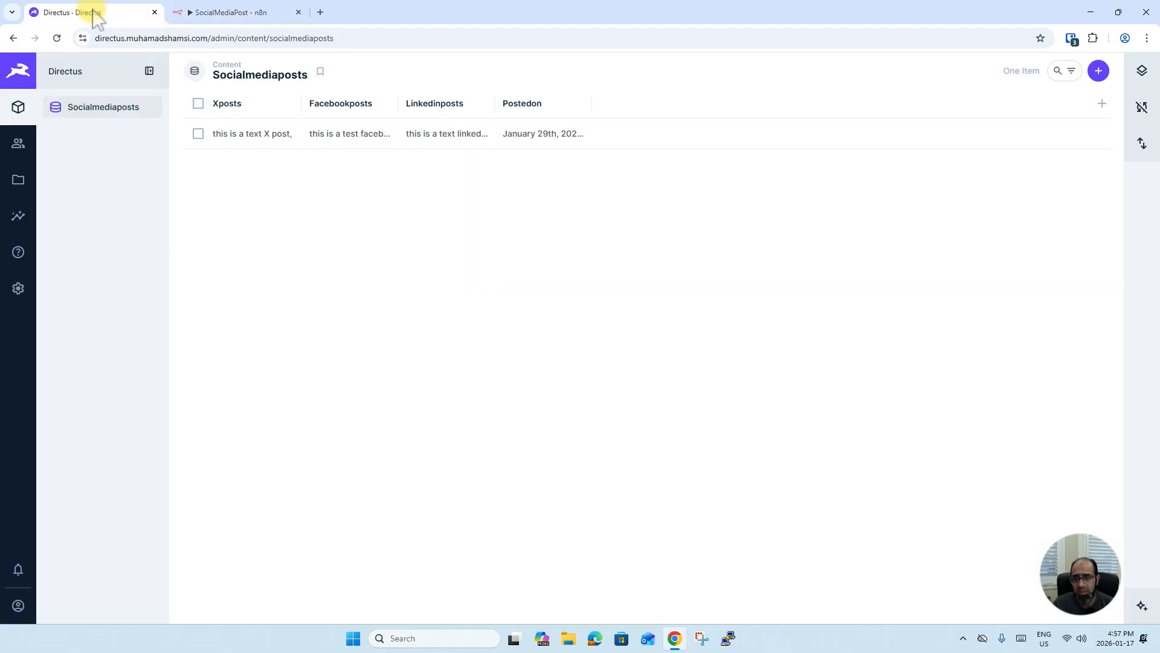
{"action": "left_click", "coordinate": [266, 134]}
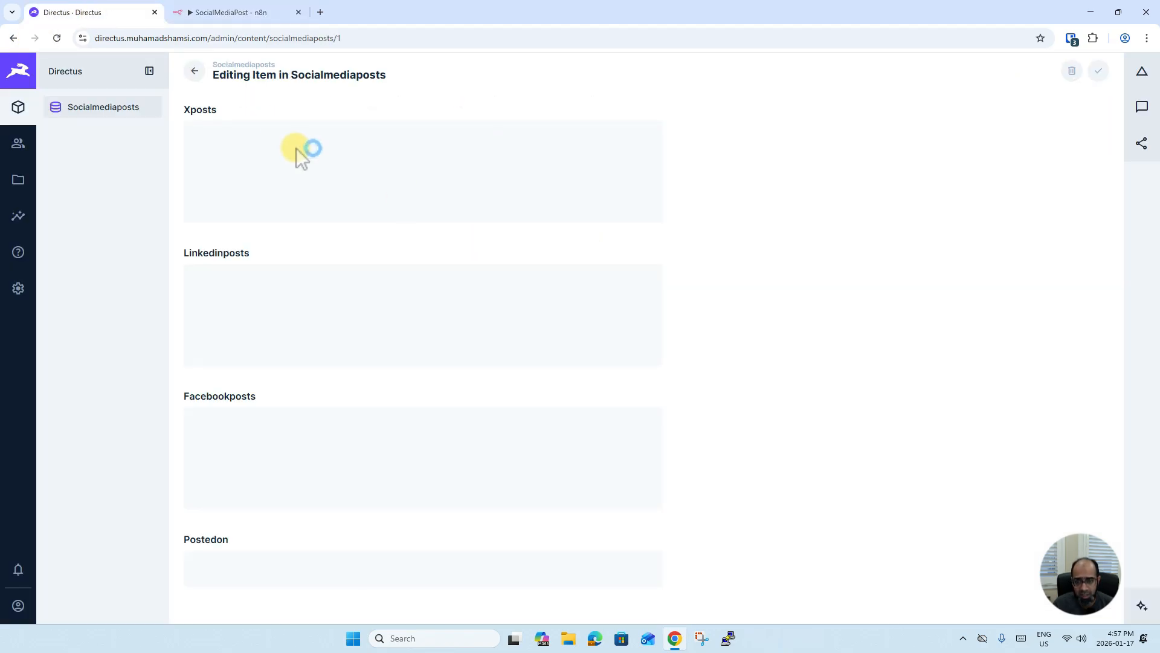
{"action": "left_click", "coordinate": [231, 12]}
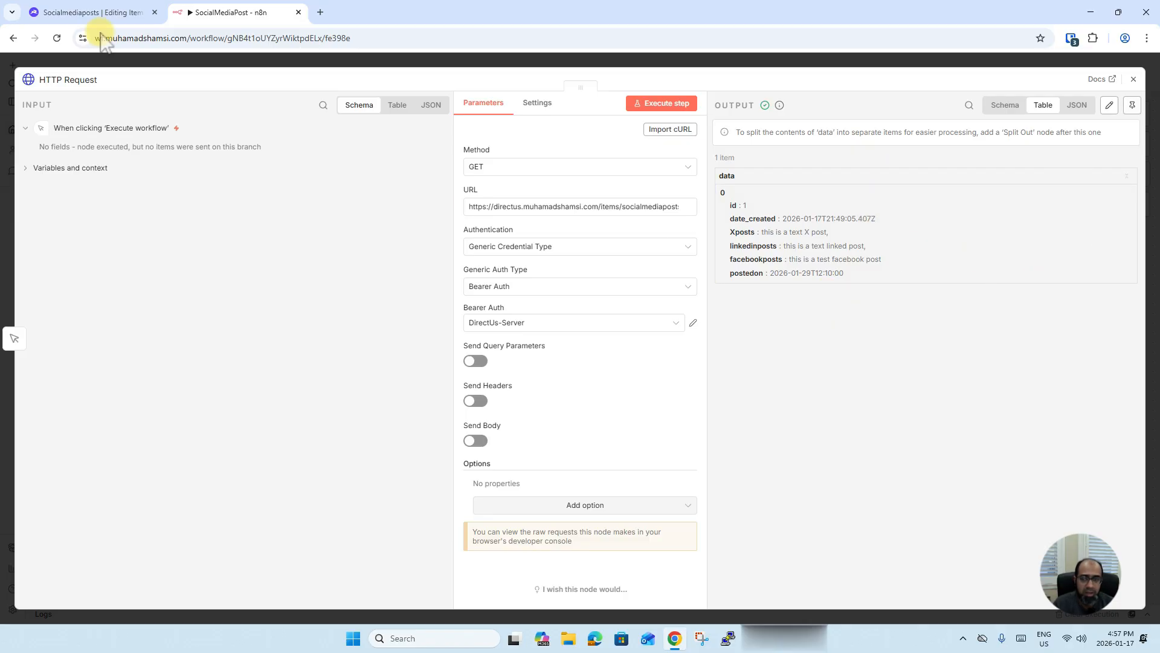
Step: In Directus, append "this i s a test 2" to the item's Xposts and "this is a test 2" to its Linkedinposts, and save the item
{"action": "left_click", "coordinate": [92, 12]}
{"action": "left_click", "coordinate": [348, 155]}
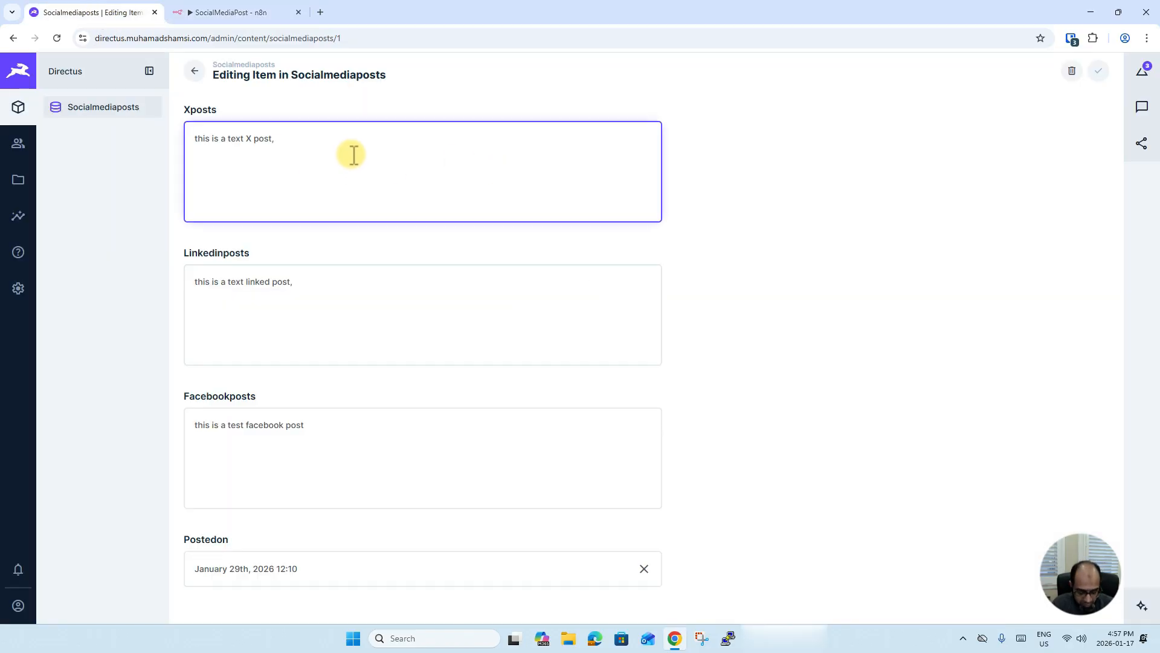
{"action": "type", "text": "this i s a test 2"}
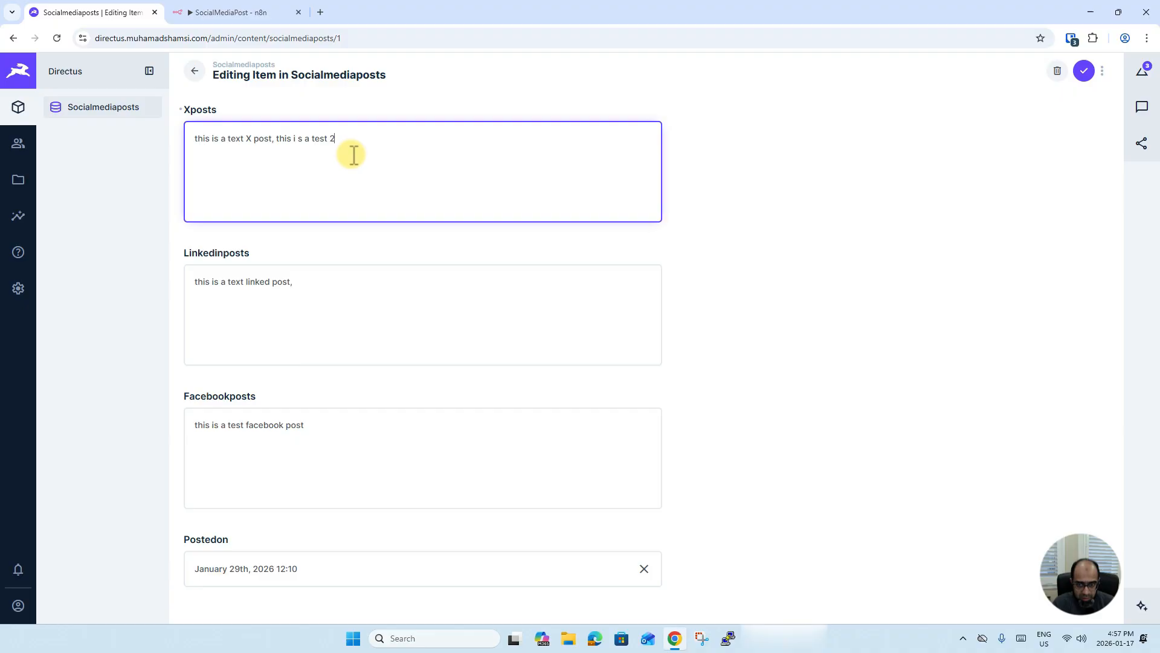
{"action": "key", "text": "Tab"}
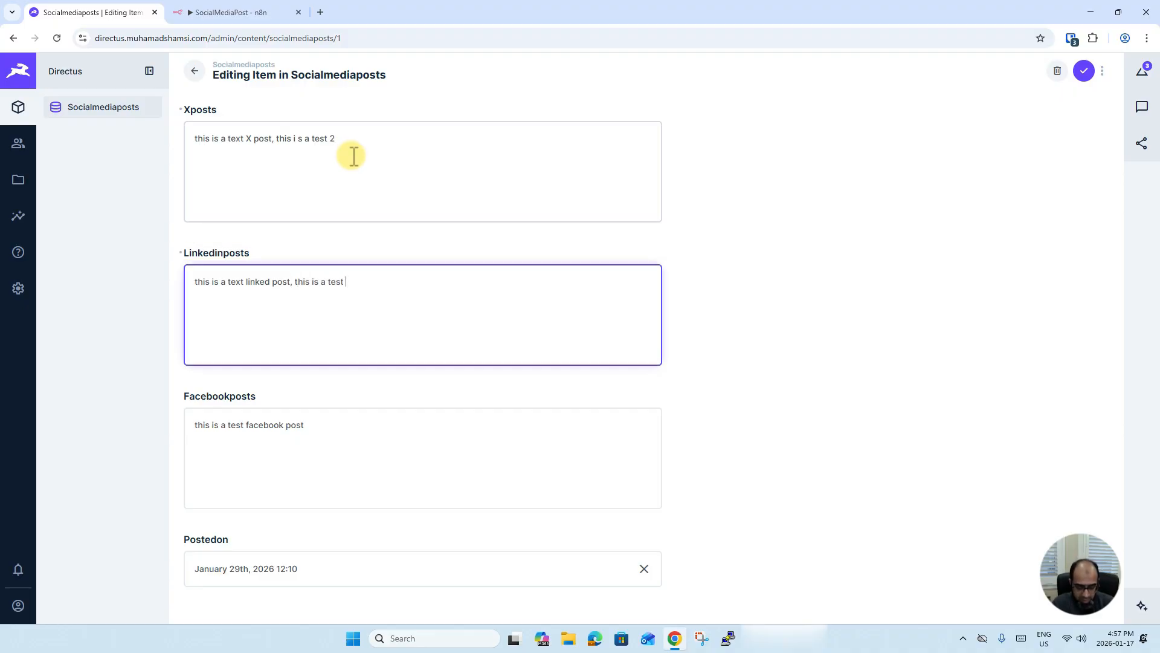
{"action": "type", "text": "this is a test 2"}
{"action": "left_click", "coordinate": [1084, 71]}
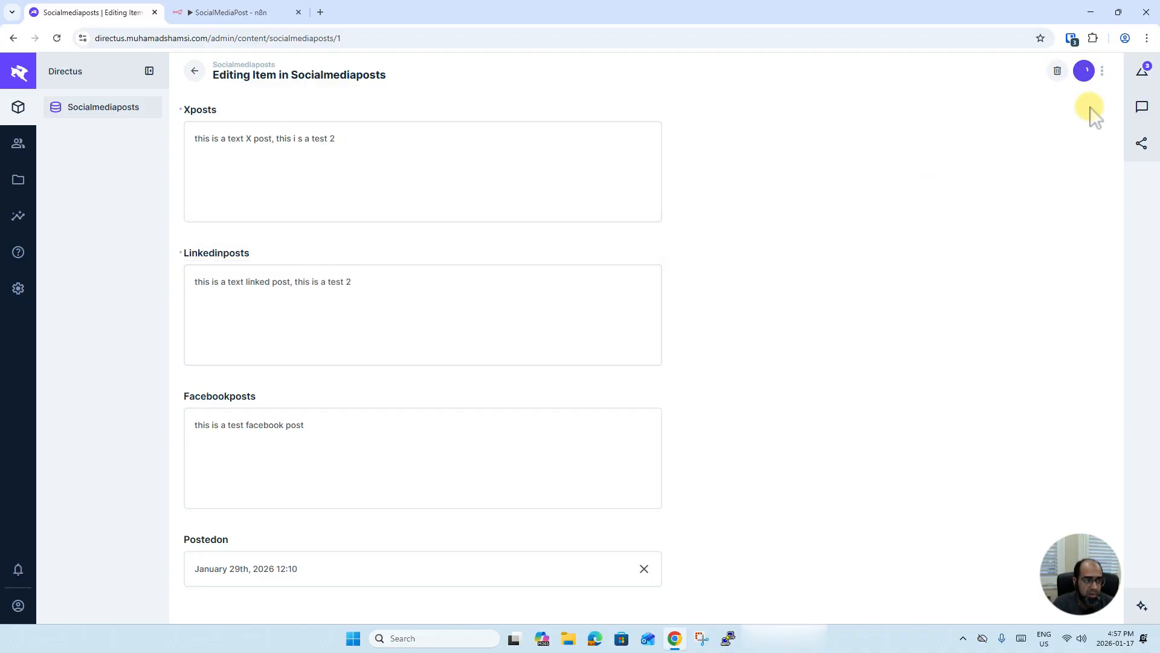
Step: Switch back to n8n, execute the HTTP Request step again, check the returned post texts, and close the node
{"action": "left_click", "coordinate": [239, 12]}
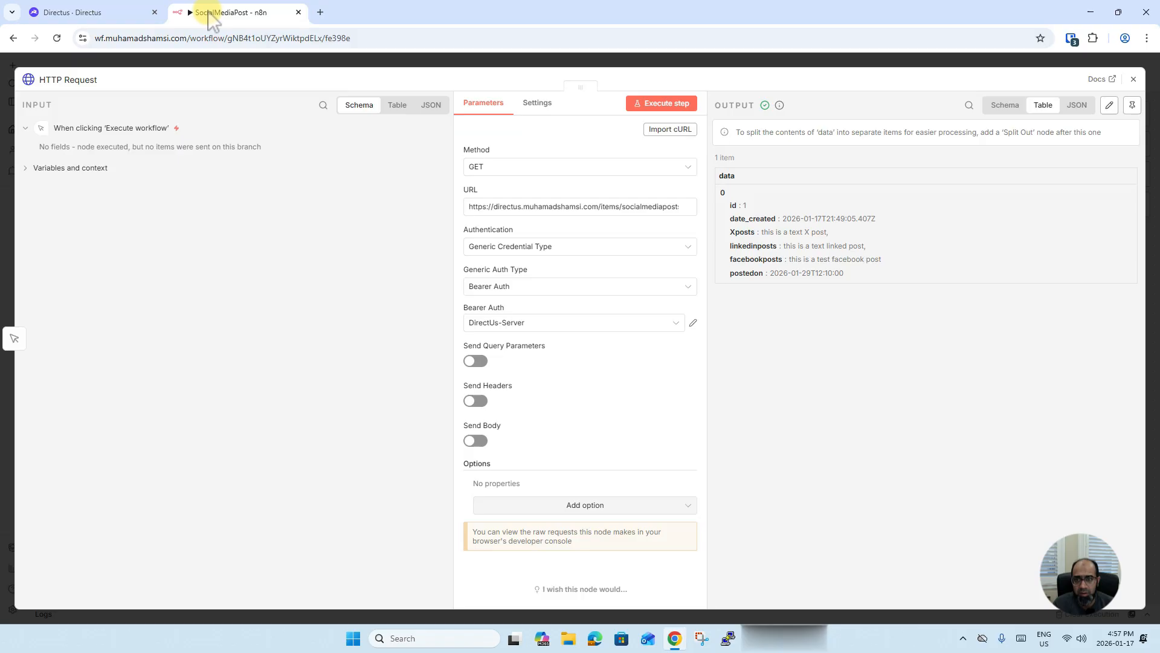
{"action": "left_click", "coordinate": [662, 104]}
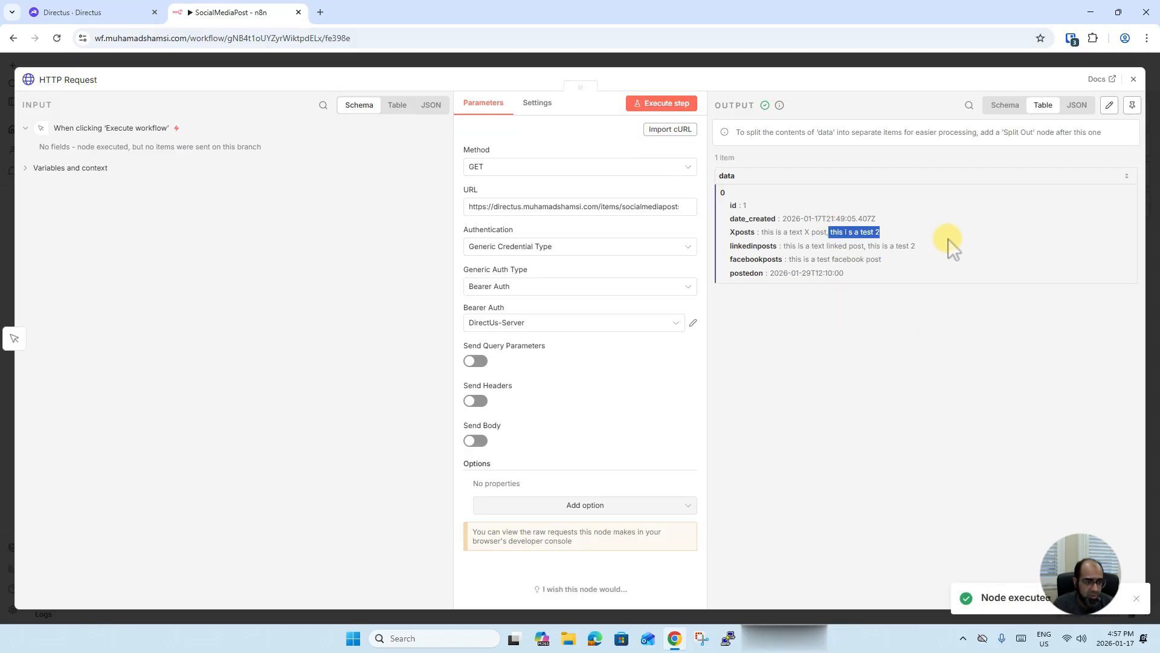
{"action": "left_click_drag", "start_coordinate": [888, 287], "coordinate": [677, 251]}
{"action": "left_click", "coordinate": [763, 234]}
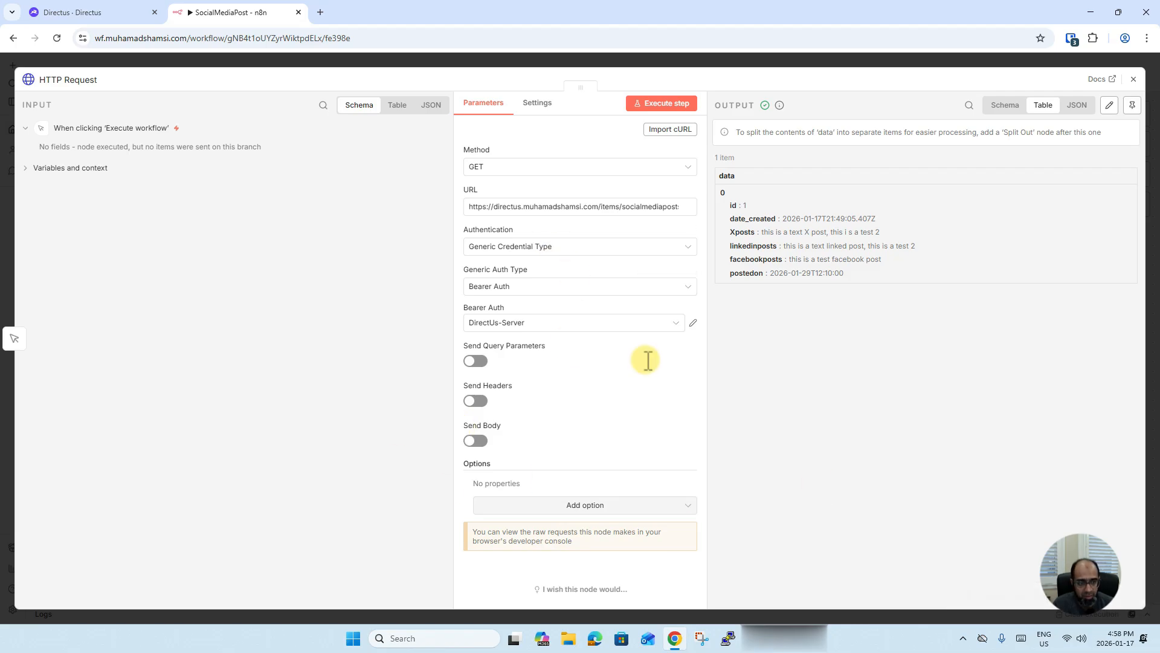
{"action": "left_click", "coordinate": [836, 60]}
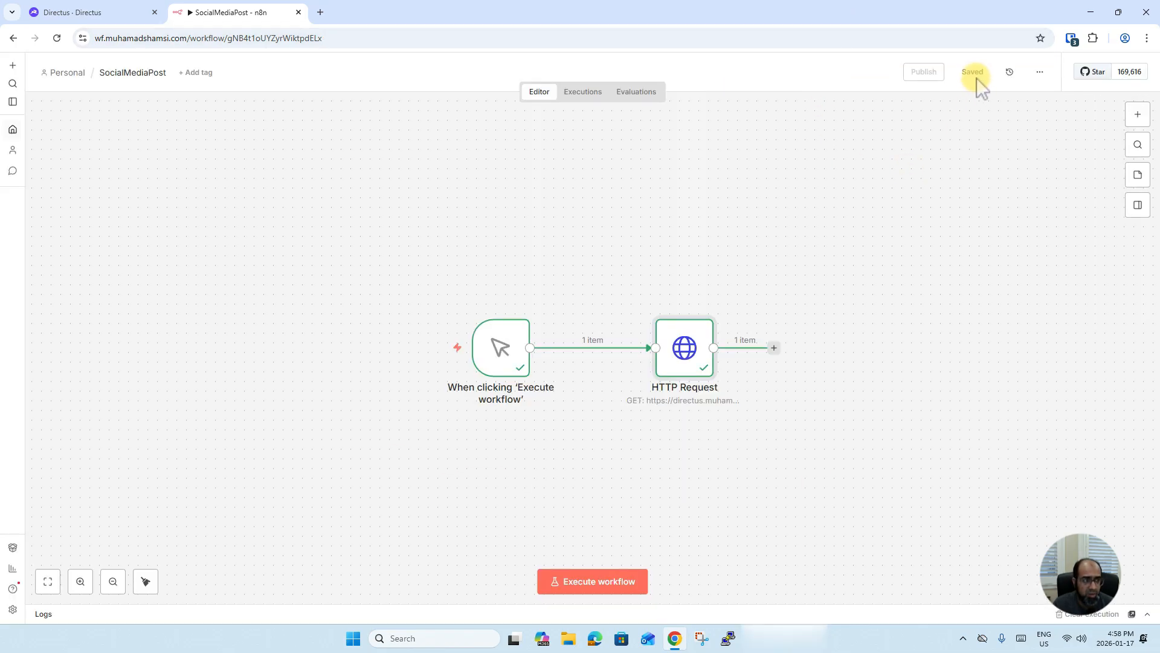